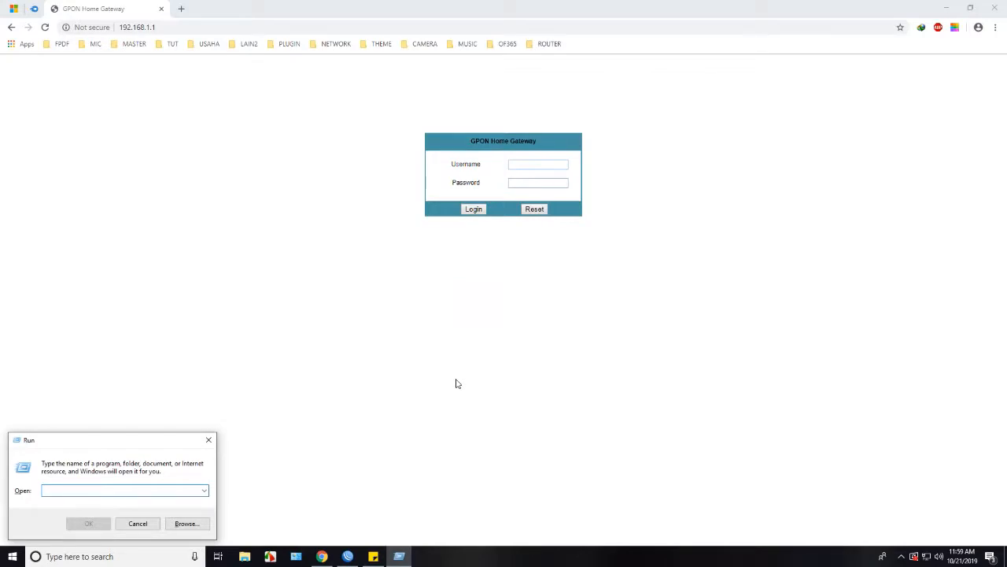
Open a Command Prompt and start a continuous ping to 192.168.1.1, moving the console window clear of the browser controls.
key("Return")
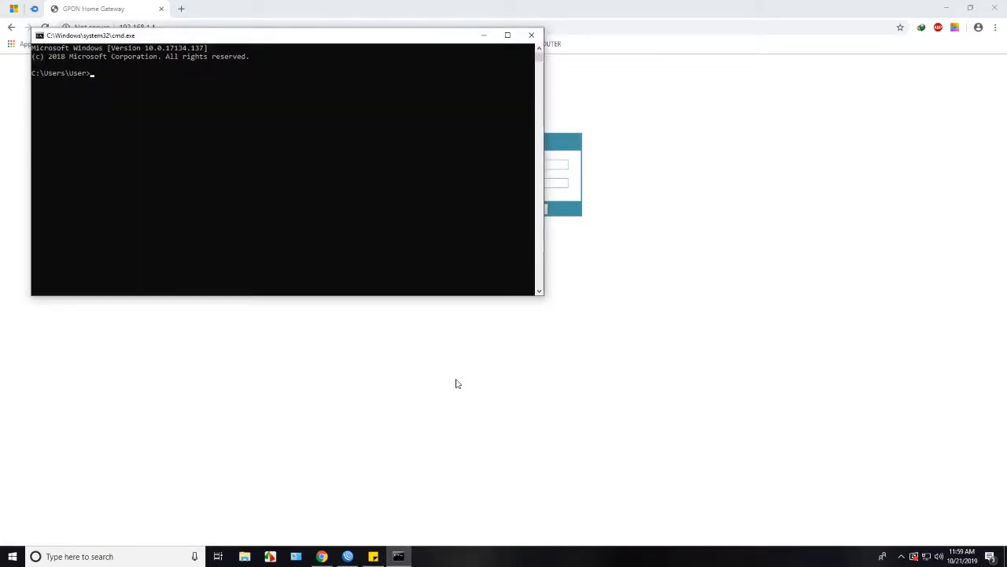
type("ping 192.168.1.1 -t")
key("Return")
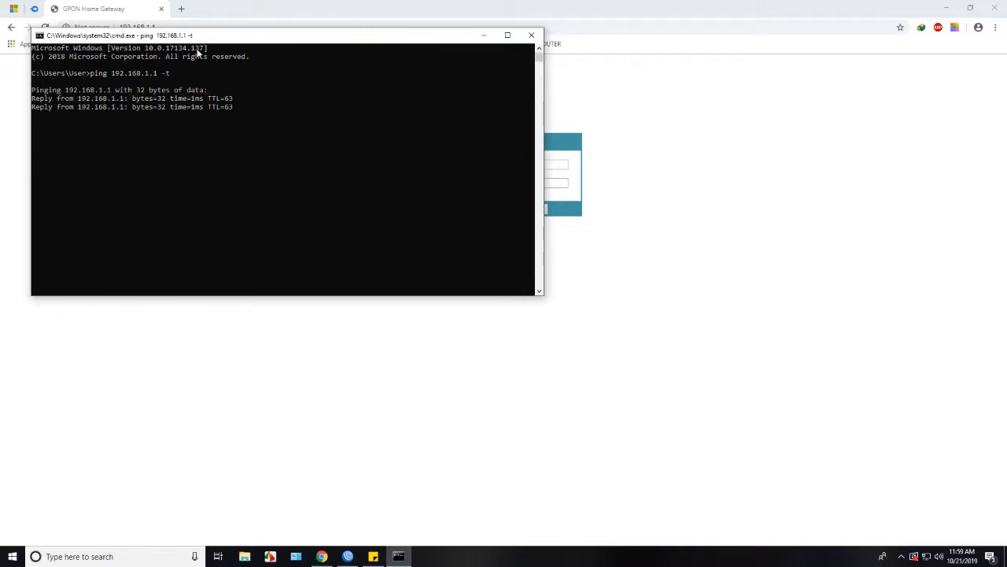
left_click_drag(195, 39, 422, 53)
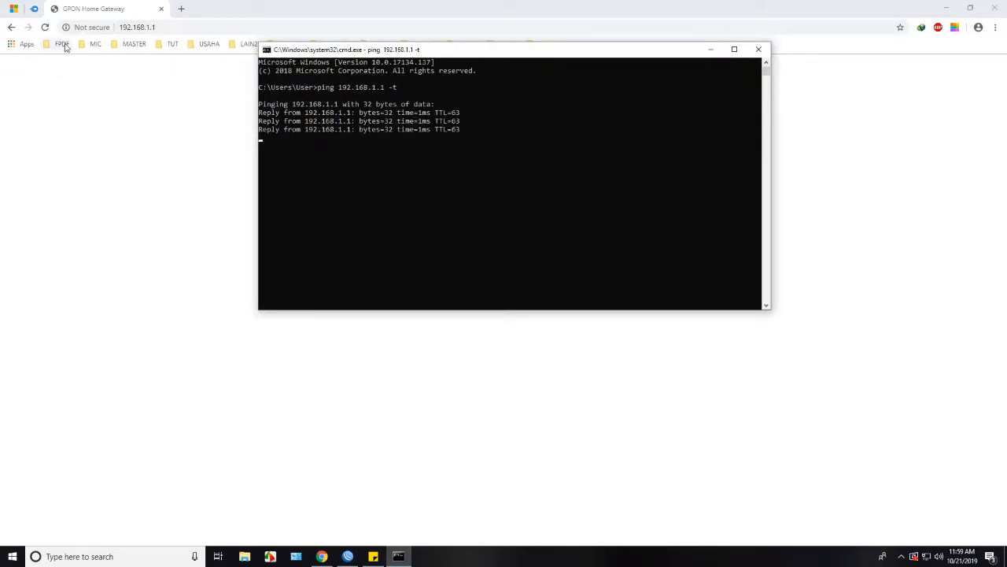
Reload the gateway login page at 192.168.1.1, then check the running ping and minimize its window.
left_click(46, 28)
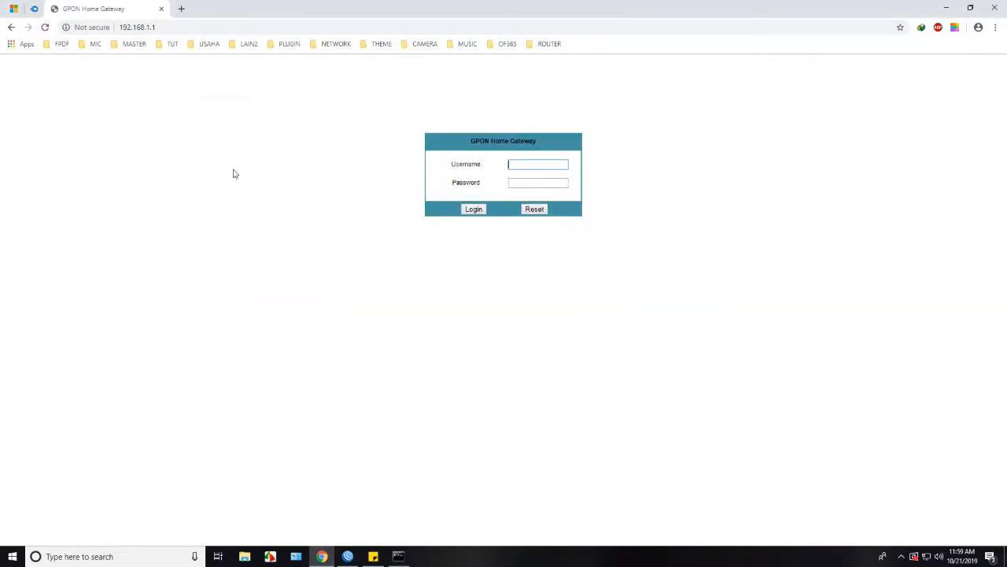
left_click(398, 556)
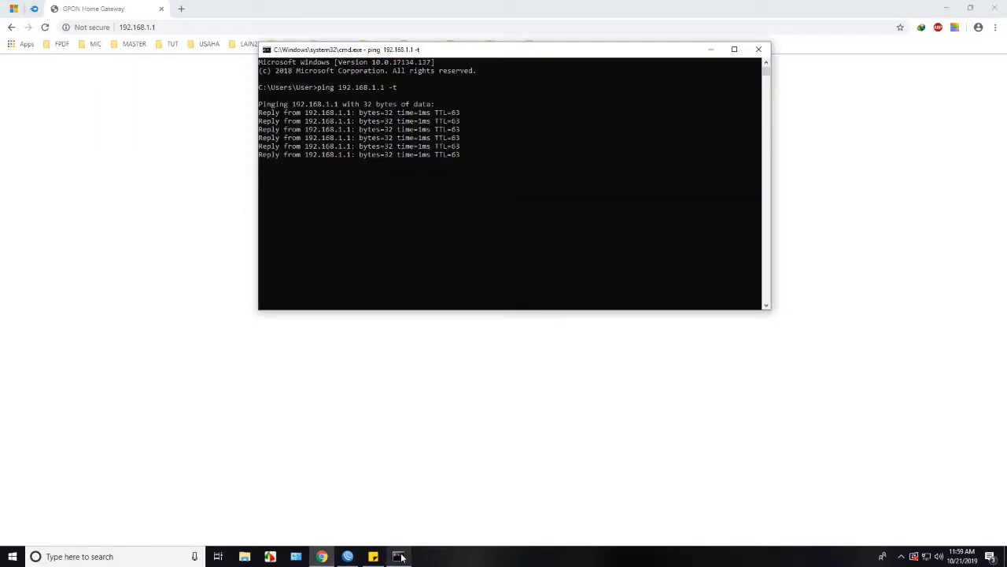
left_click(709, 49)
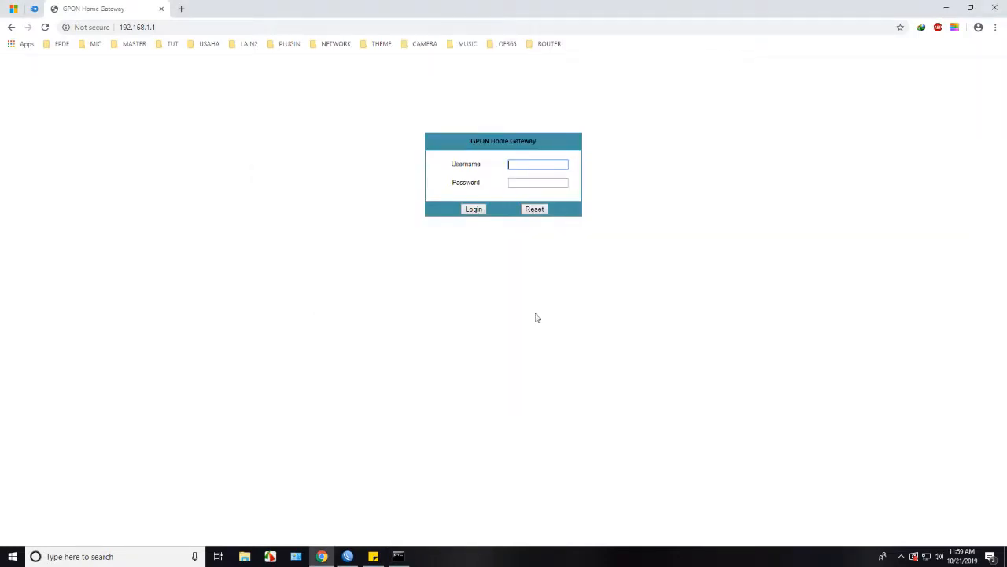
Switch to WinBox and start a forward-chain firewall filter rule for destination address 192.168.1.1, protocol tcp and destination port 80.
left_click(348, 556)
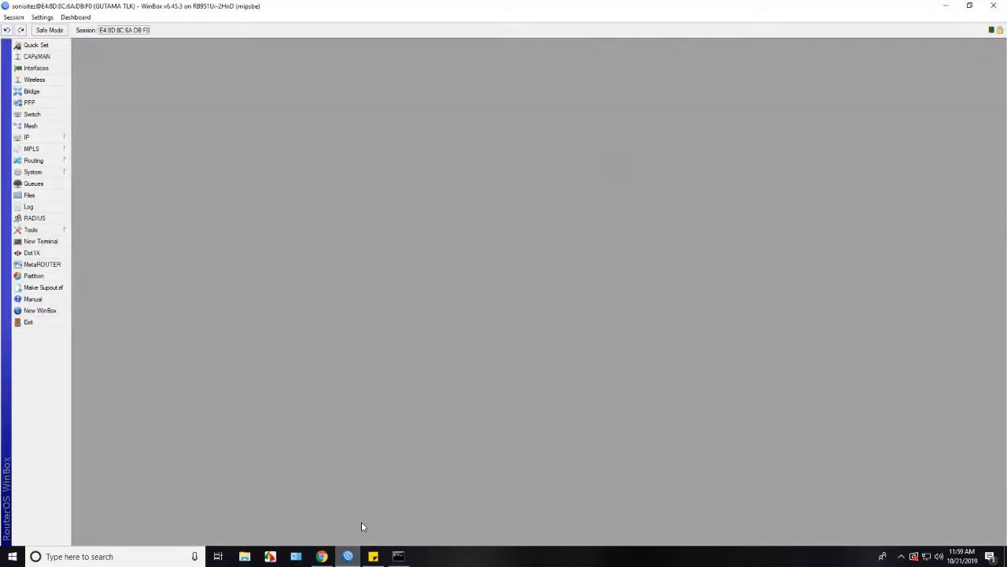
left_click(47, 141)
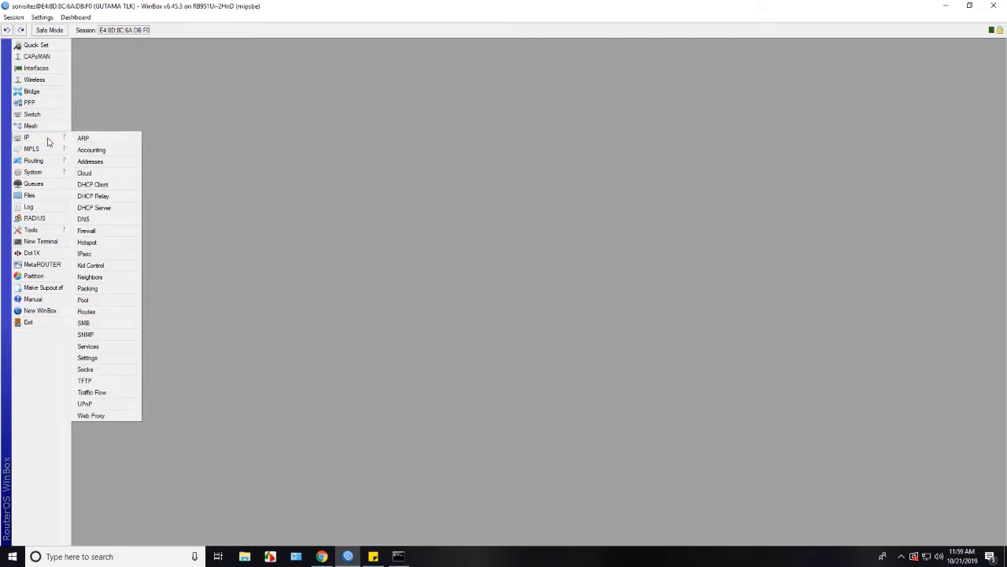
left_click(88, 230)
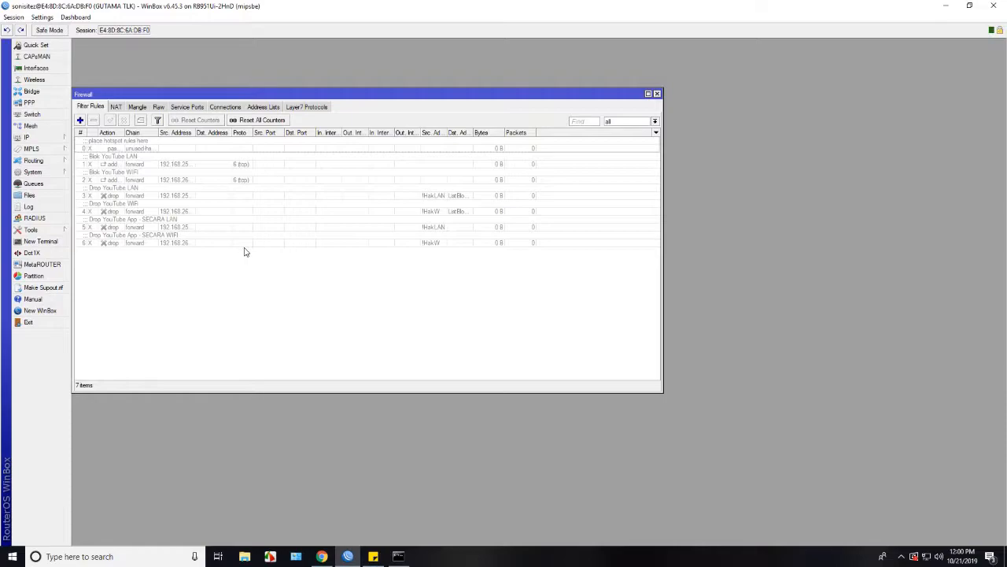
left_click(80, 121)
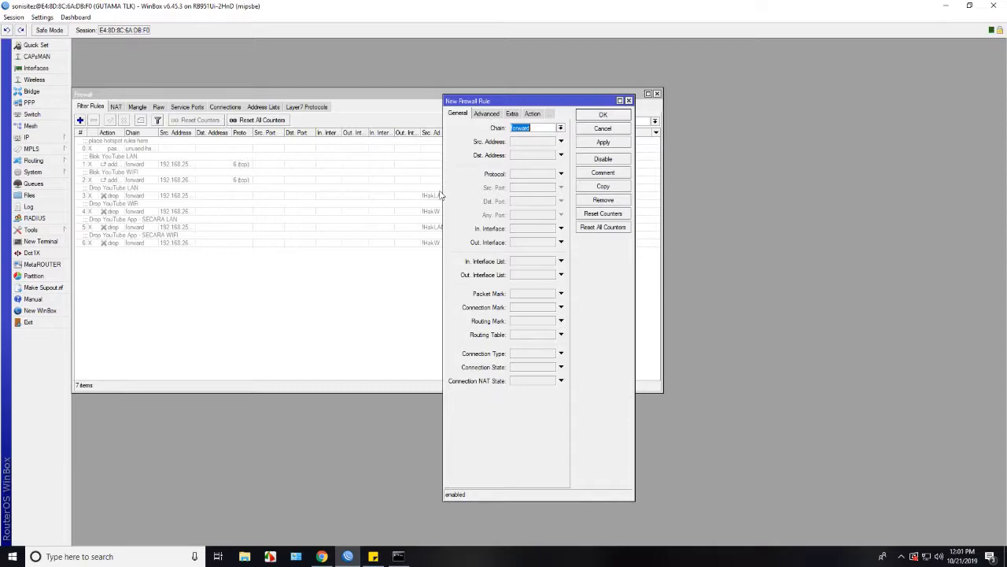
left_click_drag(440, 195, 266, 189)
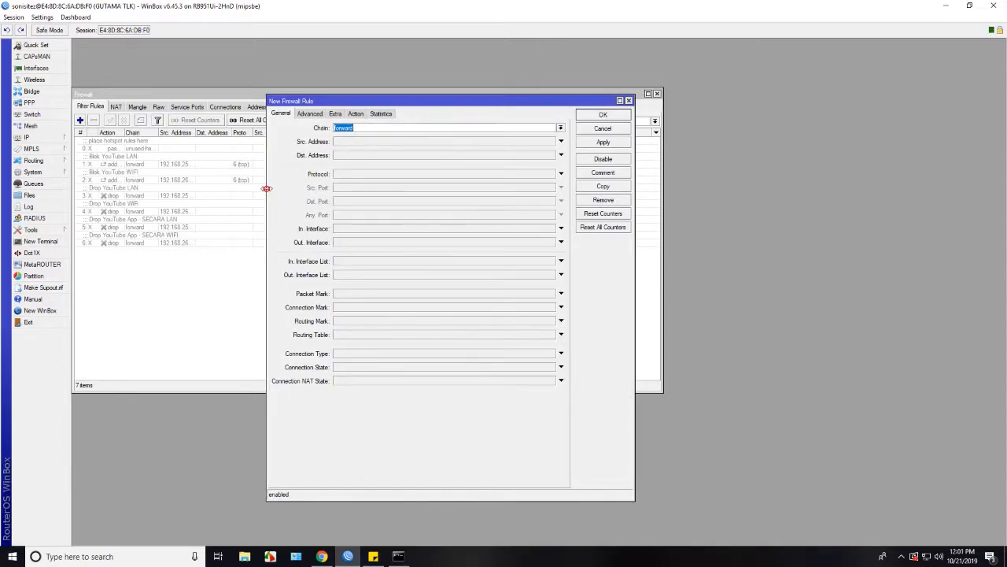
left_click(408, 156)
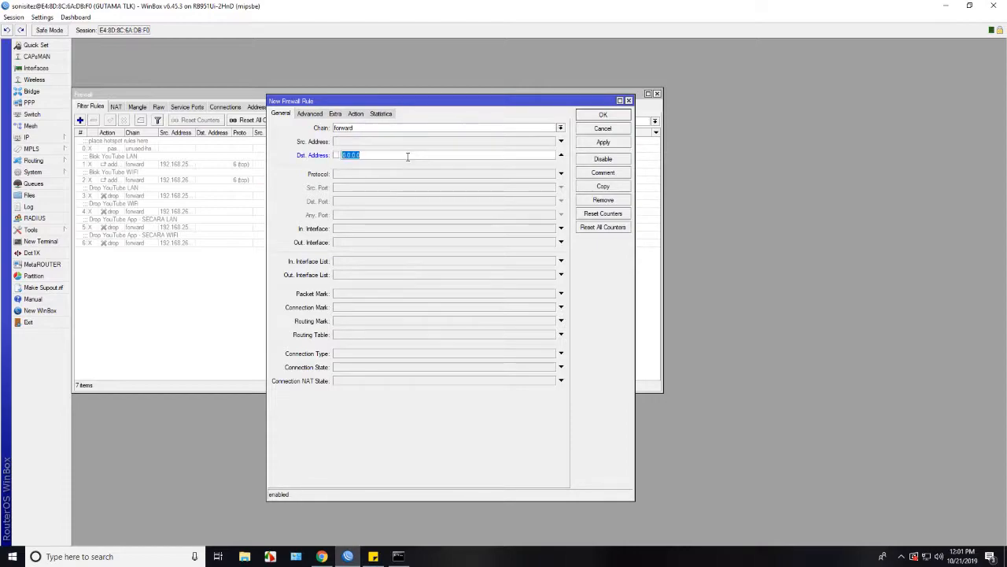
type("192.168.1.1")
left_click(376, 174)
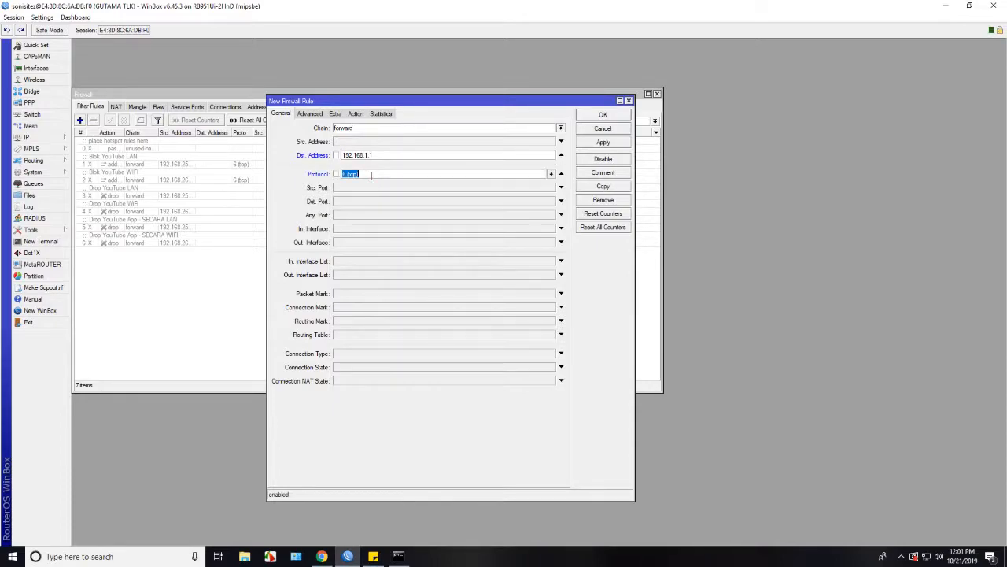
left_click(365, 174)
left_click(361, 200)
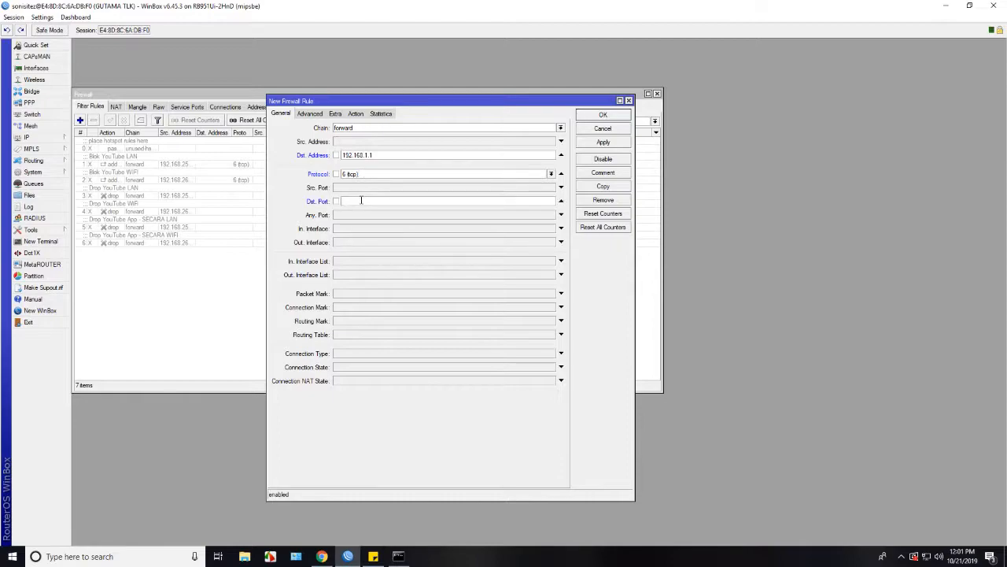
type("80")
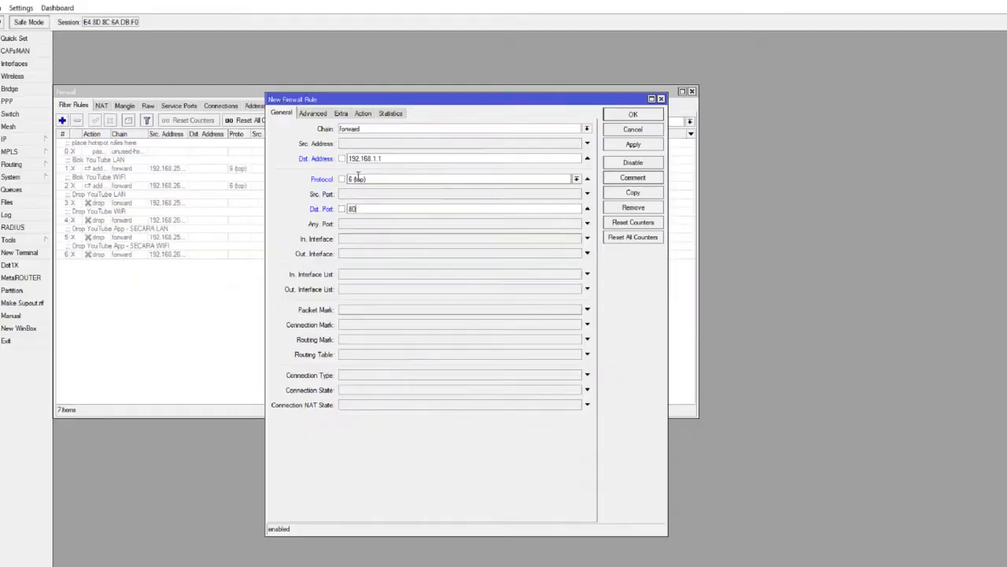
Set the port 80 rule's action to drop, save the rule and select it in the filter list.
left_click(372, 114)
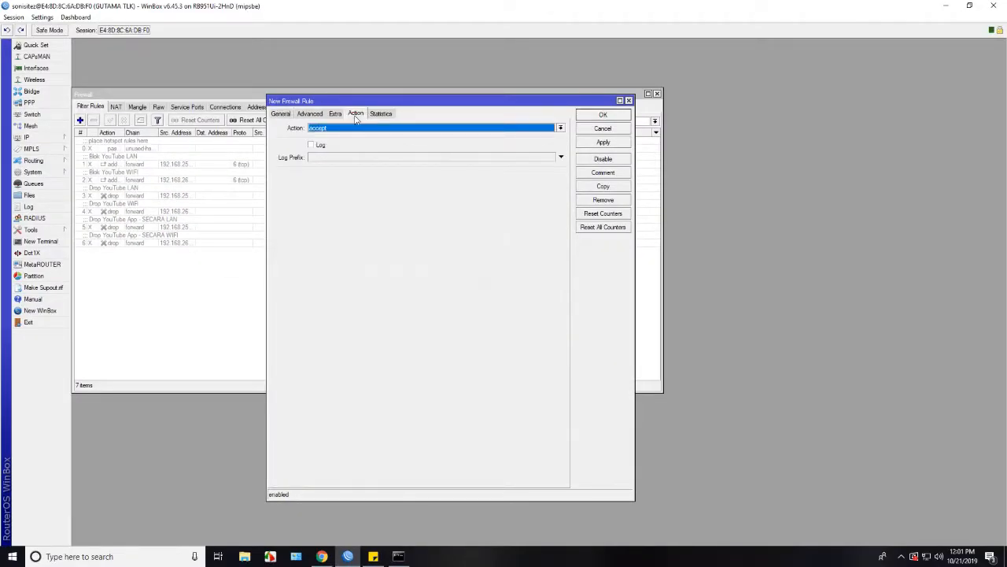
left_click(362, 130)
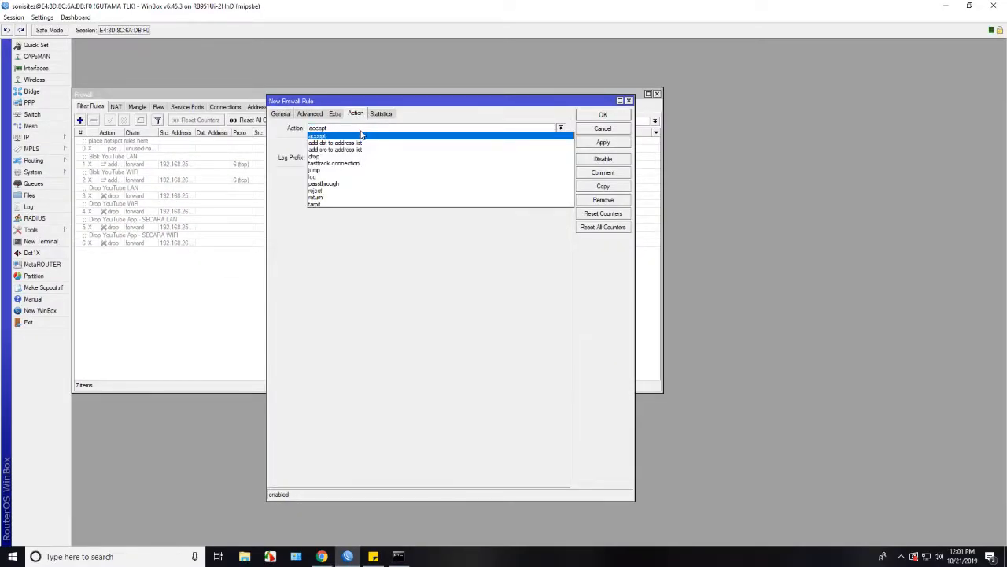
left_click(362, 157)
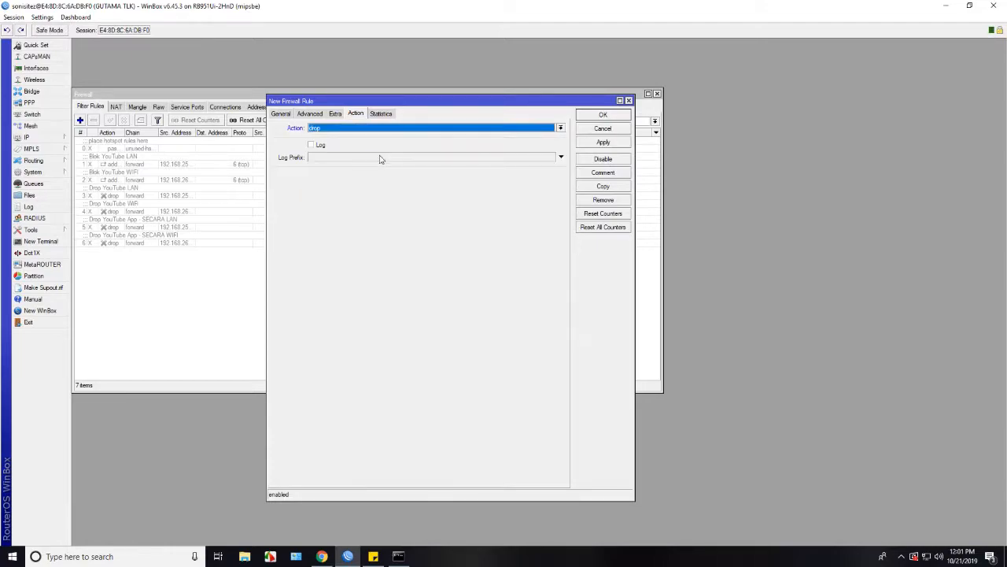
left_click(602, 143)
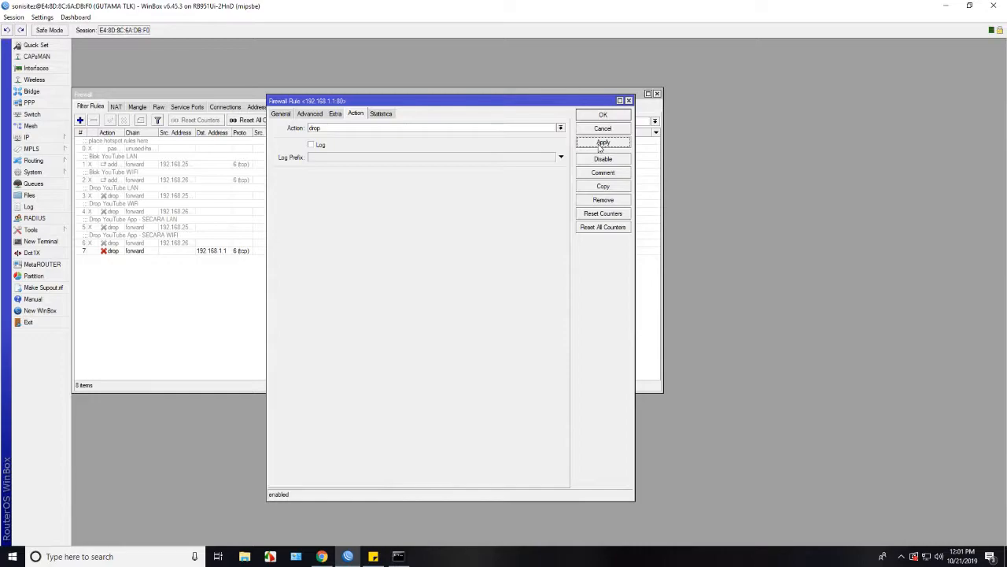
left_click(604, 115)
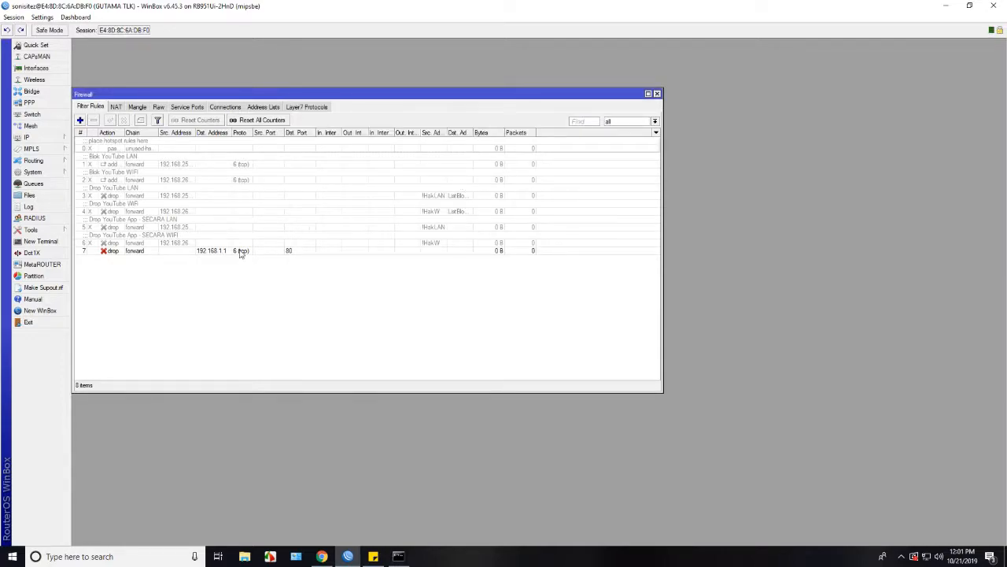
left_click(210, 252)
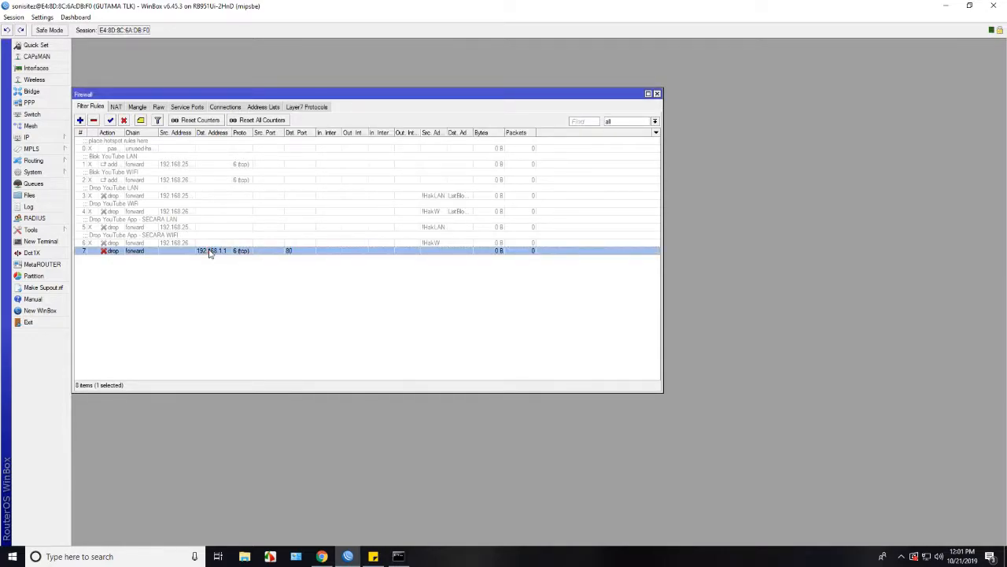
Start another forward-chain firewall filter rule for destination address 192.168.1.1 with the icmp protocol.
left_click(81, 120)
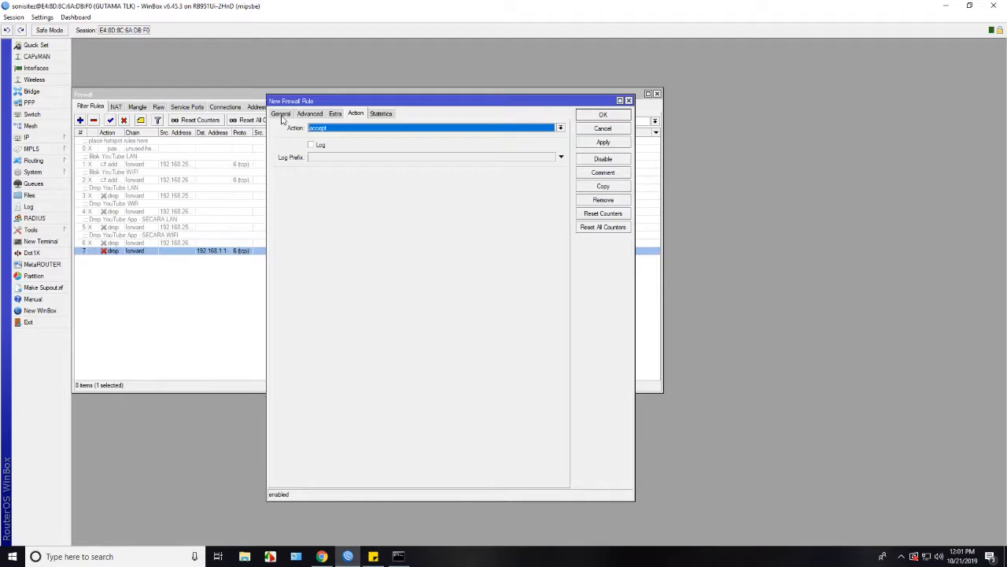
left_click(281, 115)
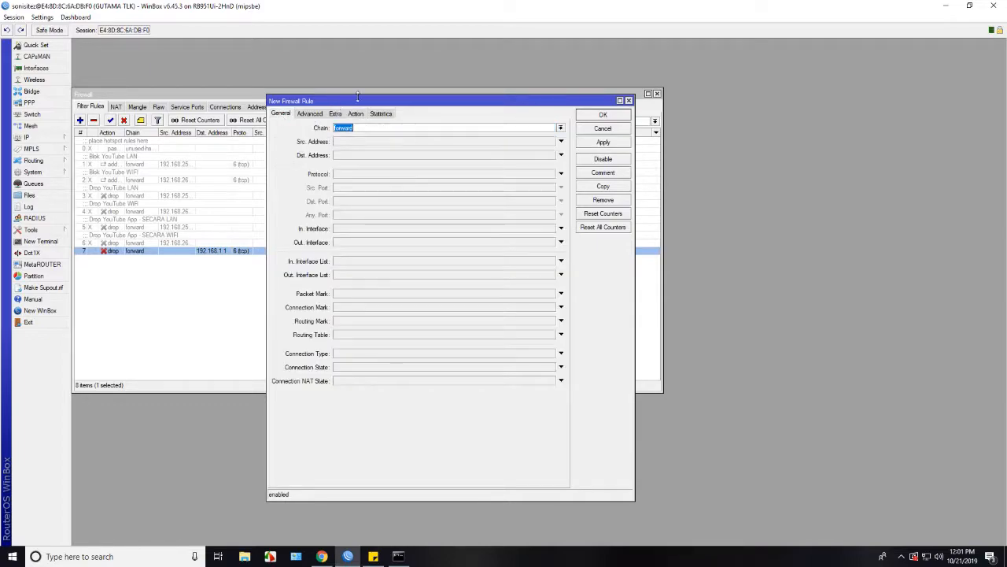
left_click_drag(361, 101, 469, 99)
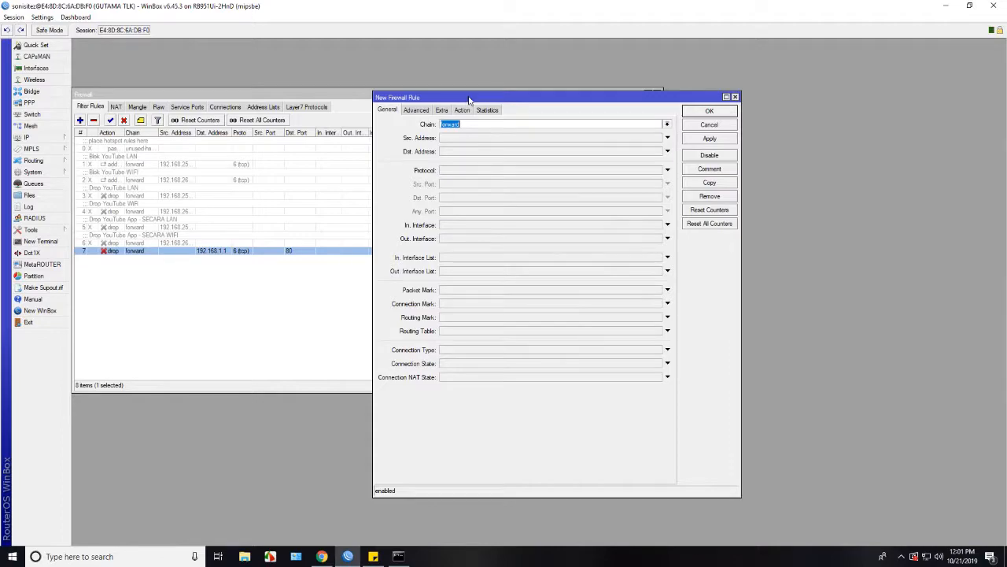
left_click(488, 151)
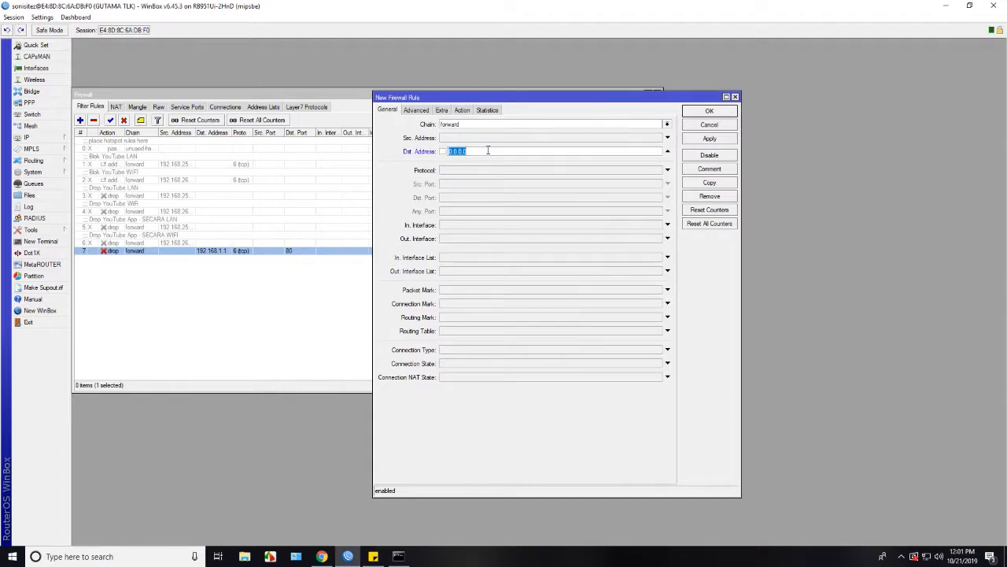
type("192.168.1.1")
left_click(486, 172)
left_click(486, 173)
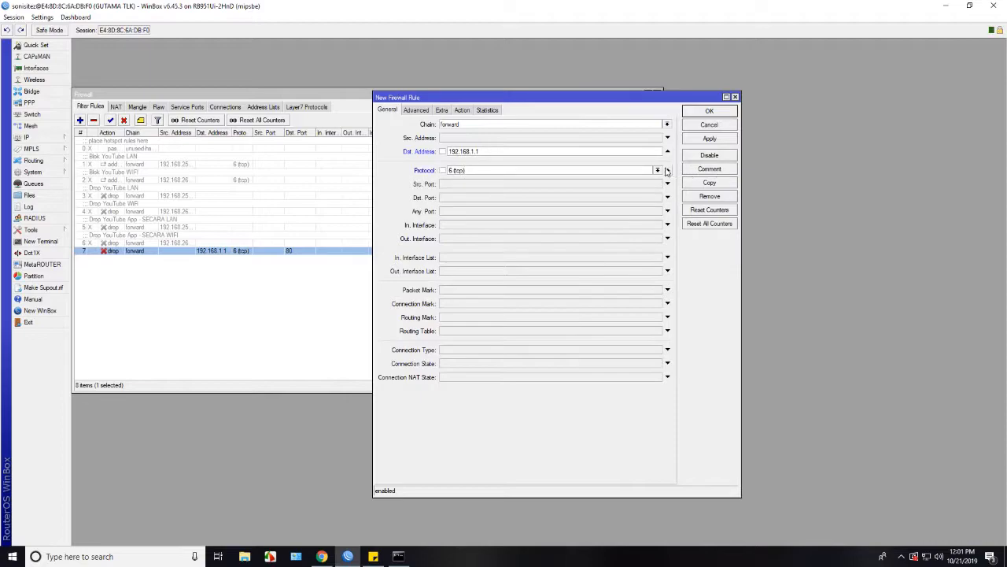
left_click(658, 170)
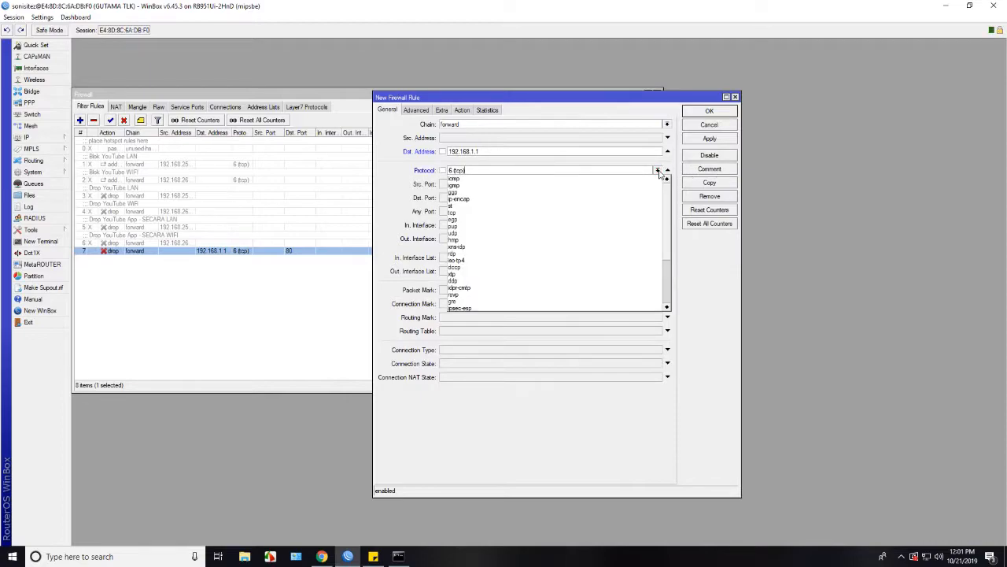
left_click(573, 180)
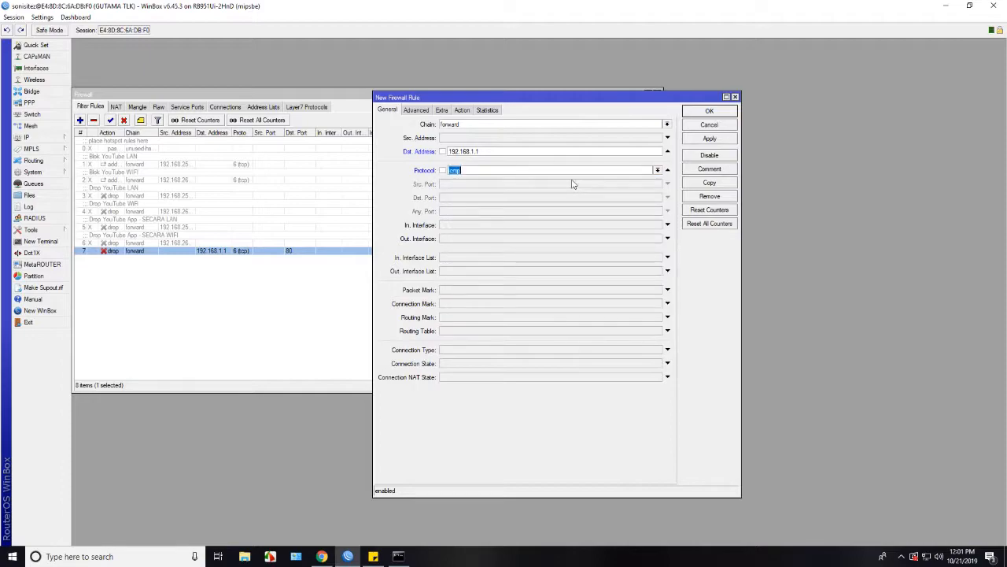
Set the icmp rule's action to drop and save the rule.
left_click(463, 111)
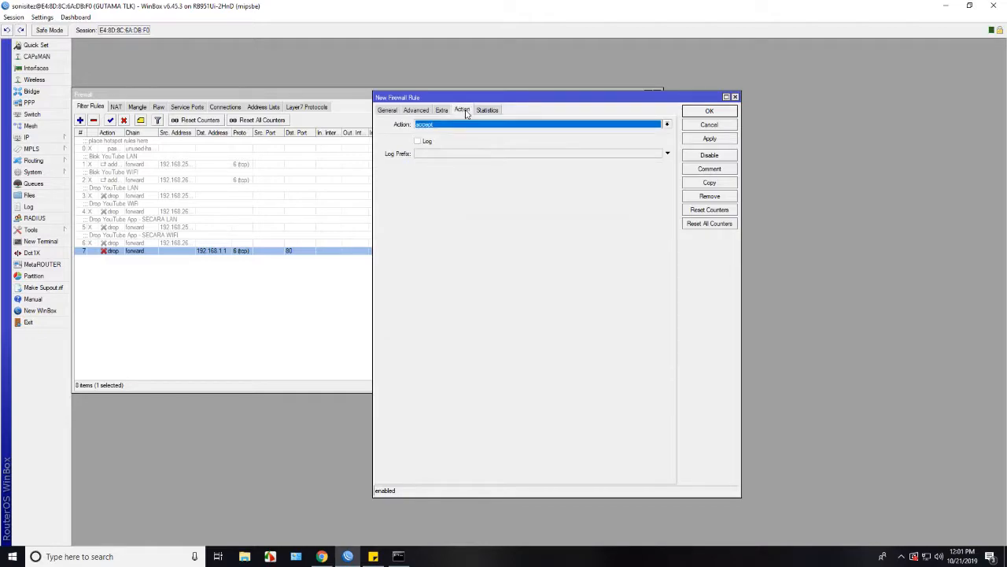
left_click(477, 127)
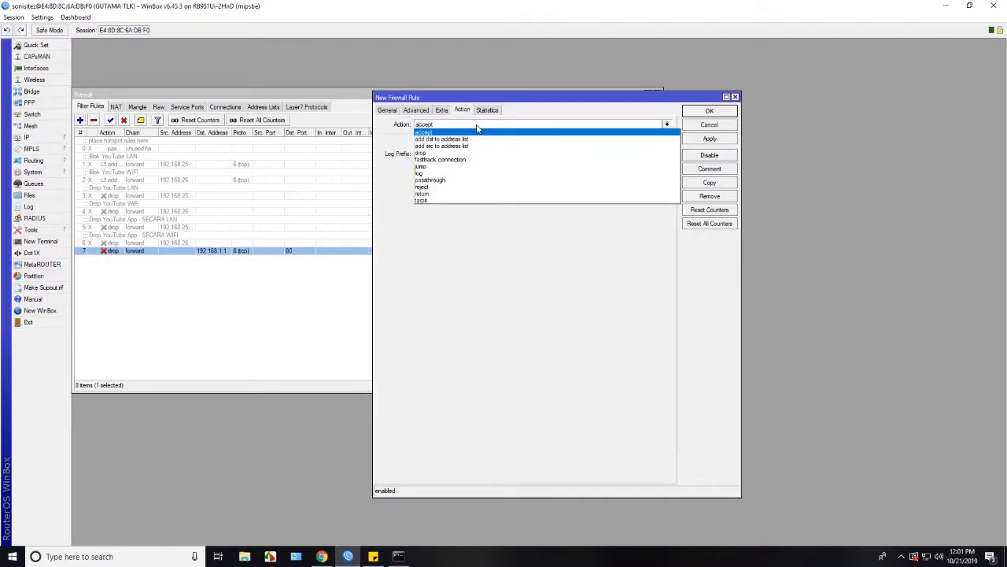
left_click(480, 153)
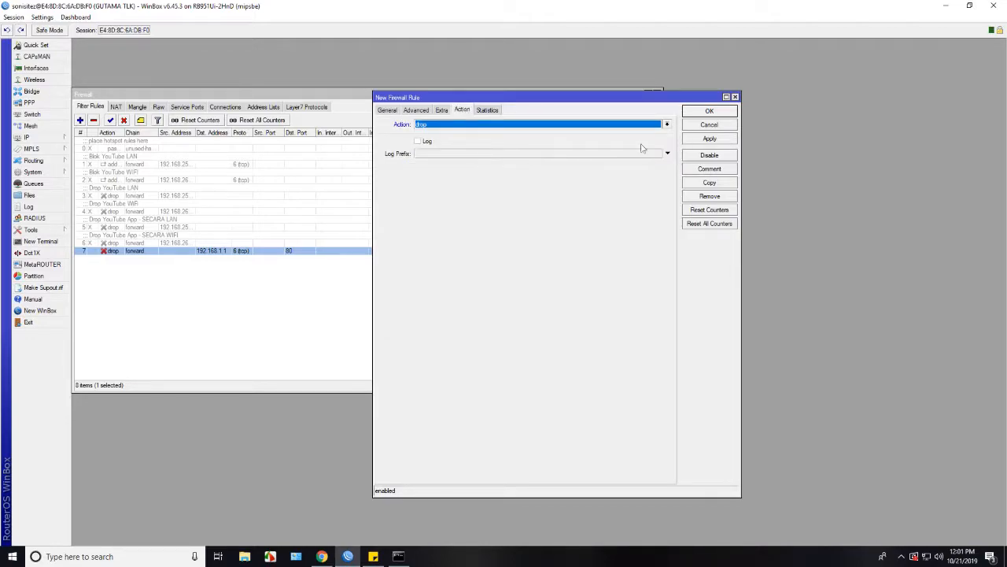
left_click(708, 139)
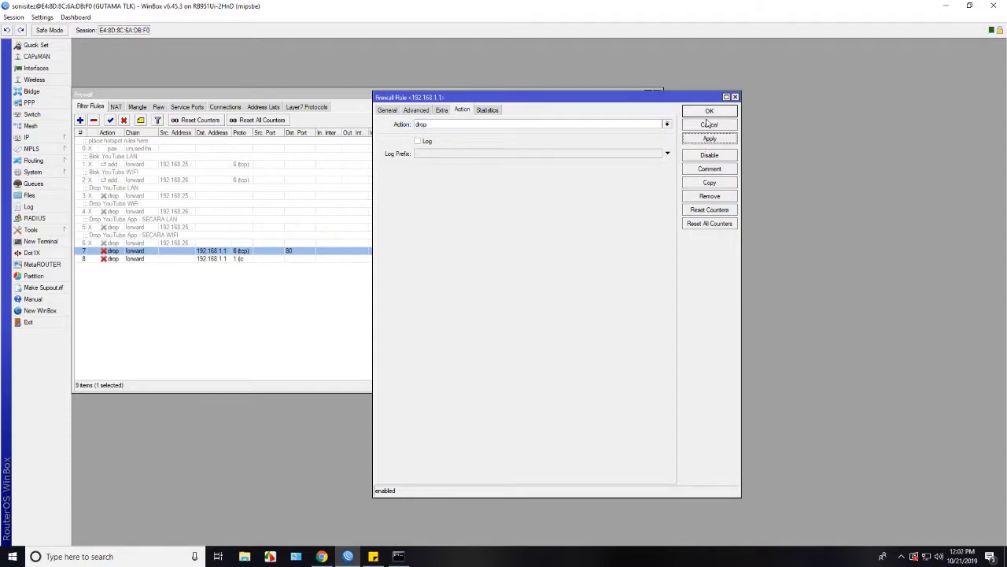
left_click(709, 112)
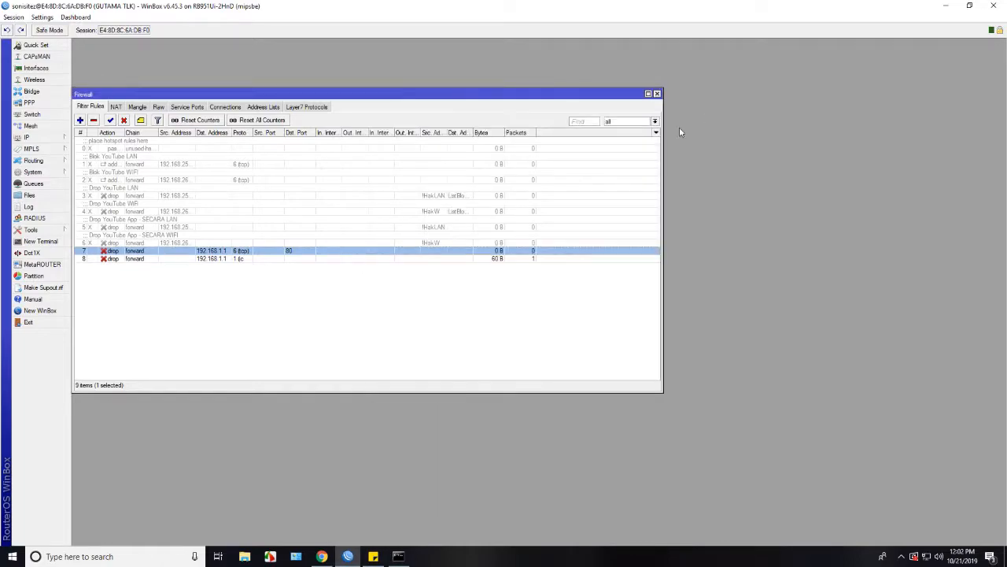
Review the two new drop rules, then check the gateway page in Chrome and the running ping in the Command Prompt.
left_click(277, 258)
left_click(276, 251)
left_click(276, 259)
left_click(275, 251)
left_click(322, 556)
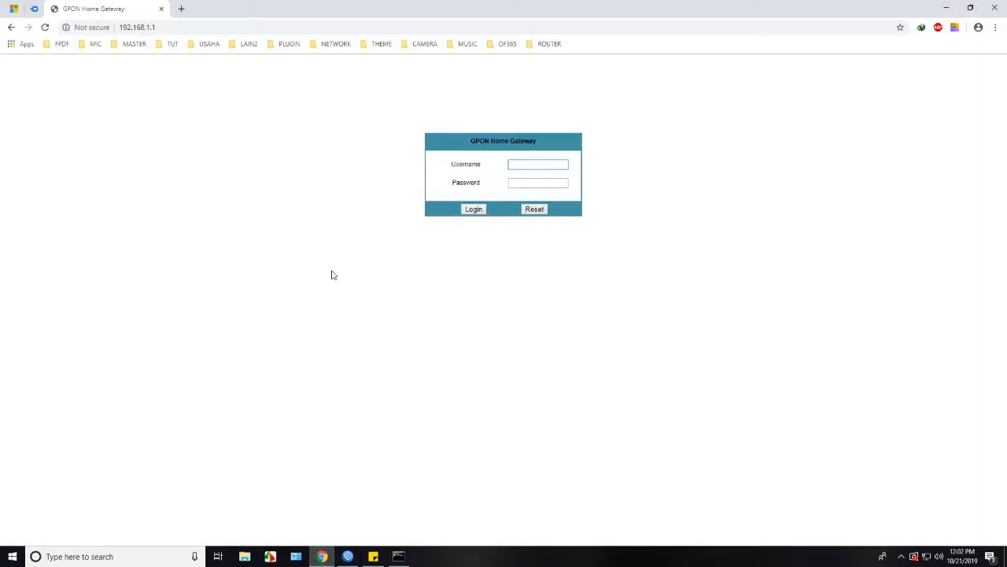
left_click(398, 556)
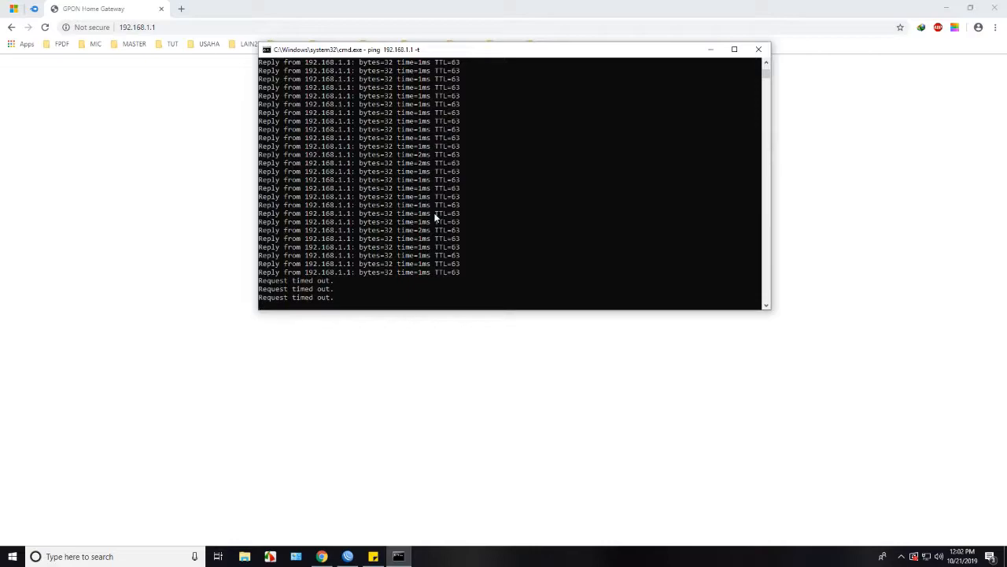
Reload the 192.168.1.1 gateway page in Chrome, check the ping in the Command Prompt and move its window off the login form.
left_click(45, 28)
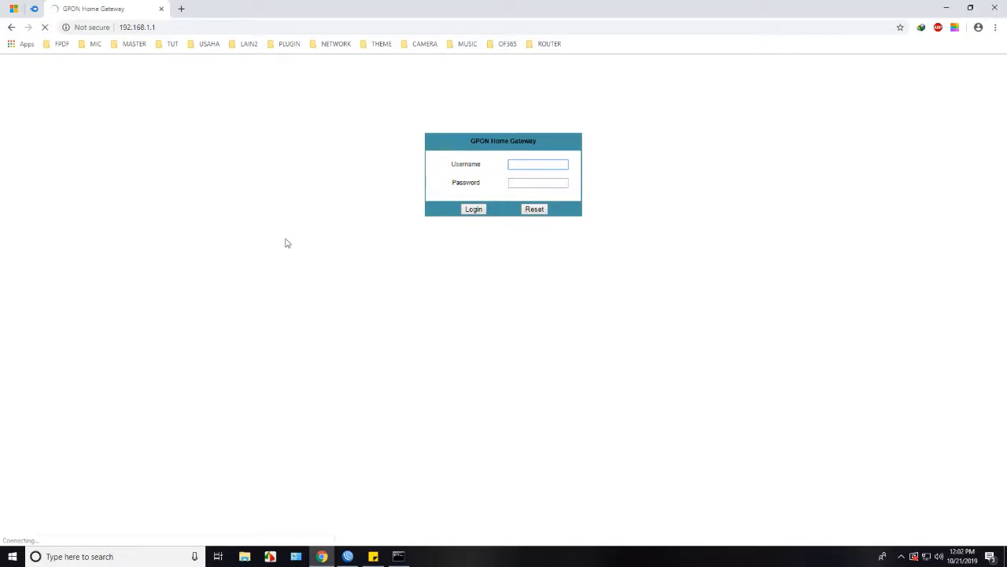
left_click(399, 559)
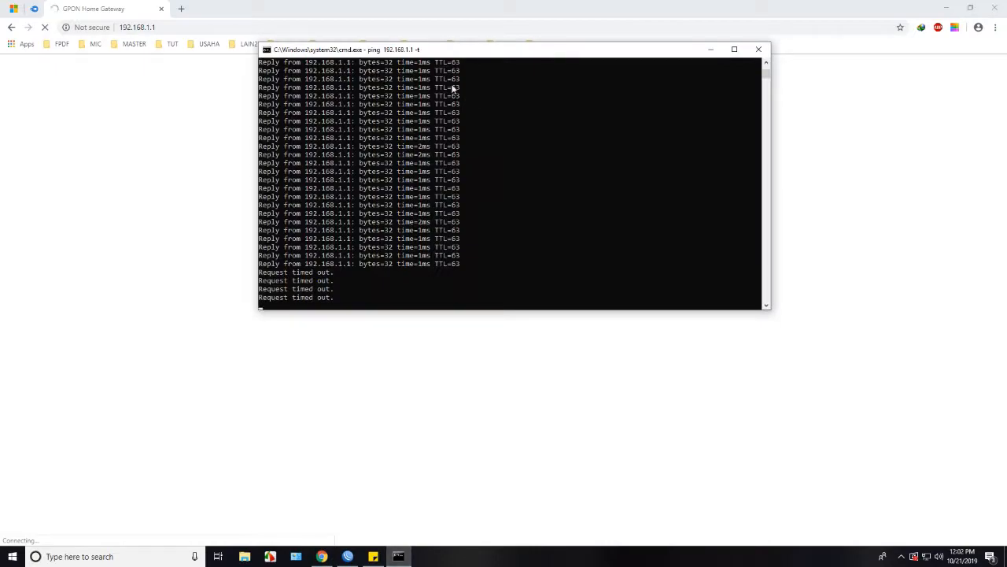
left_click(434, 62)
left_click_drag(434, 62, 592, 66)
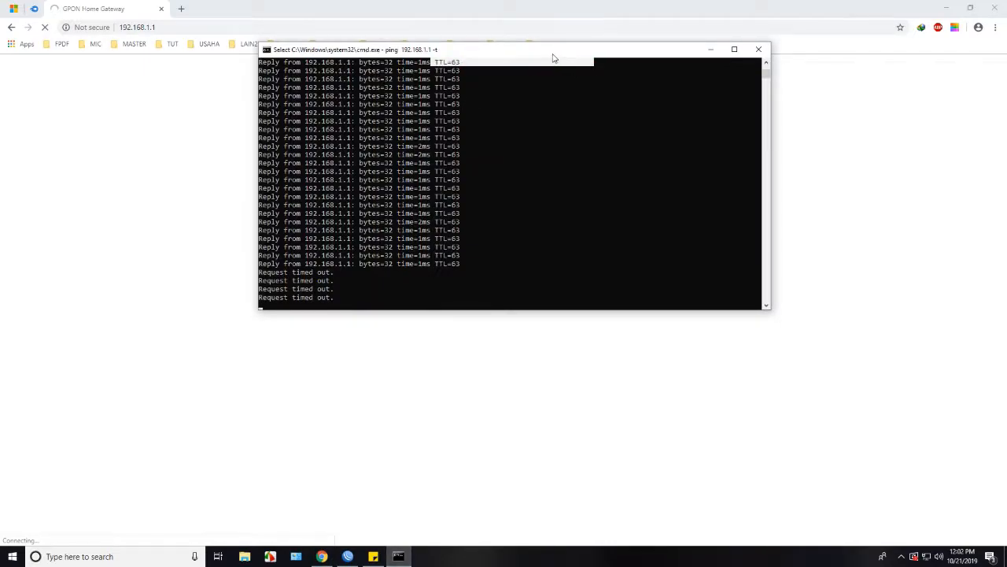
left_click(512, 180)
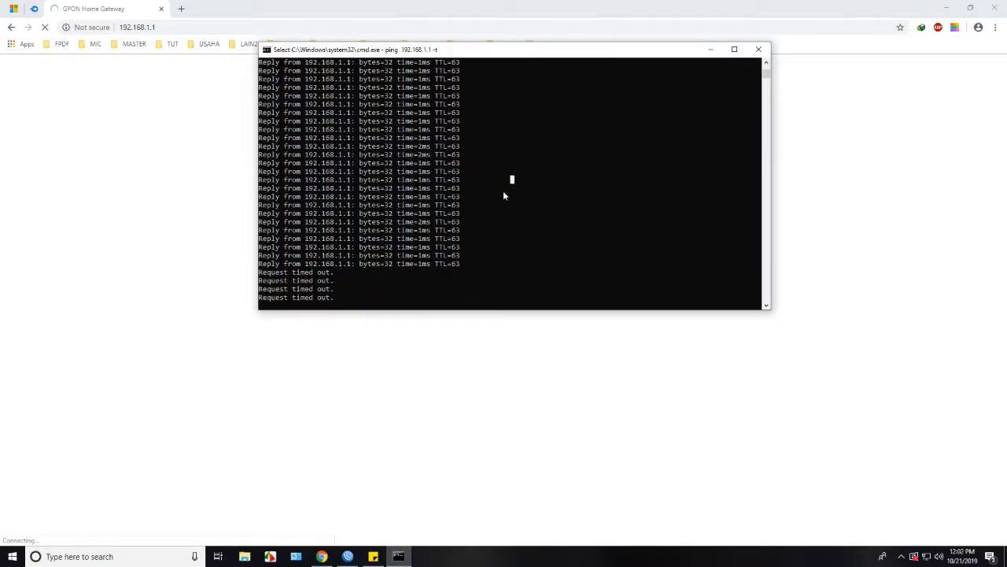
left_click(365, 288)
scroll(364, 288, "down", 2)
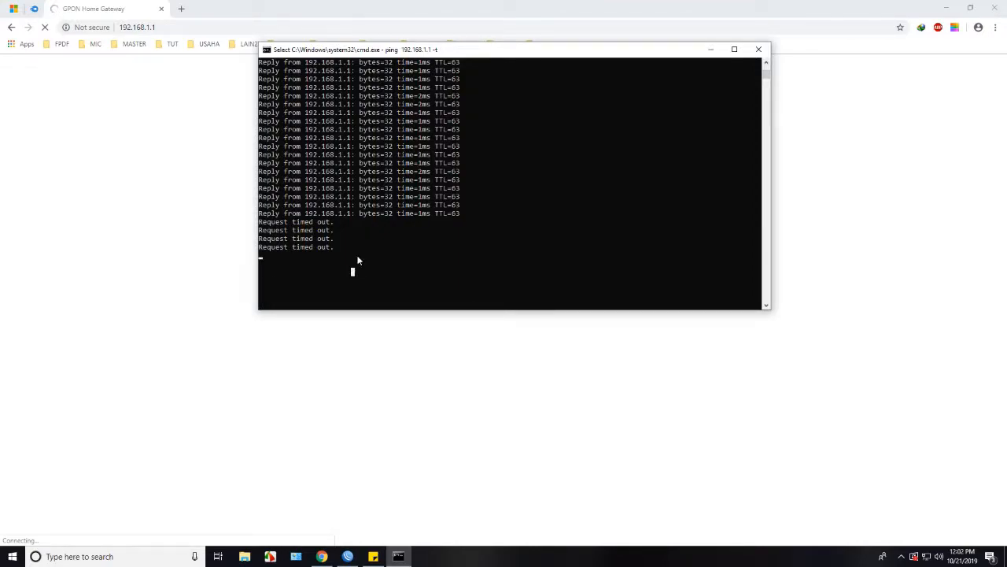
left_click_drag(381, 50, 633, 72)
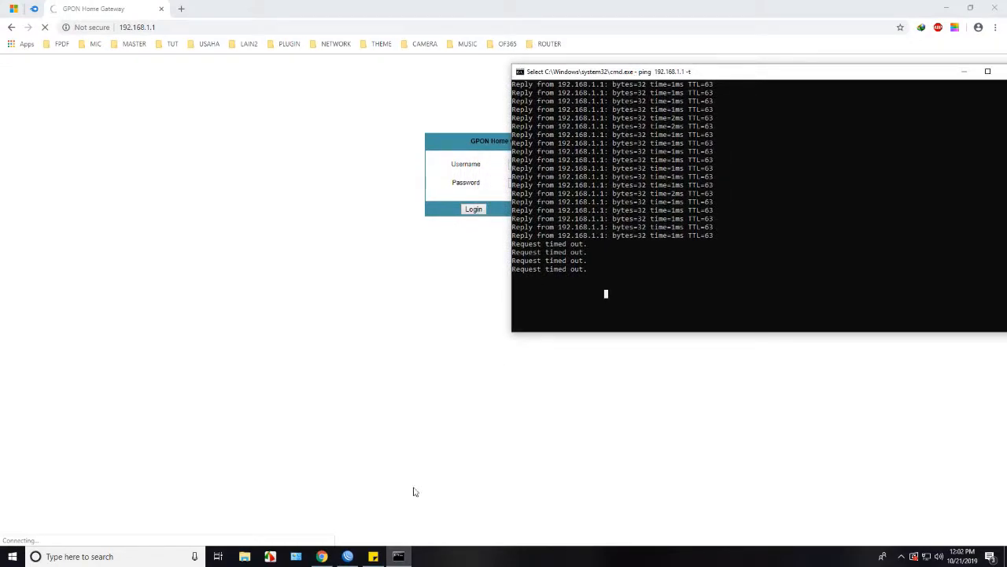
Switch to WinBox and disable both drop rules for 192.168.1.1, the TCP port 80 rule and the icmp rule.
mouse_move(357, 560)
left_click(348, 511)
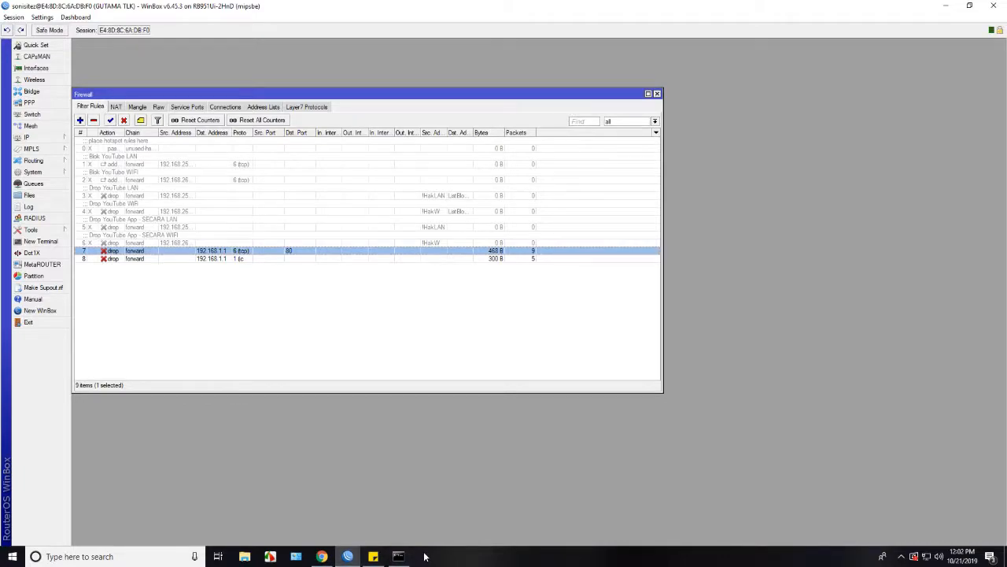
left_click(398, 556)
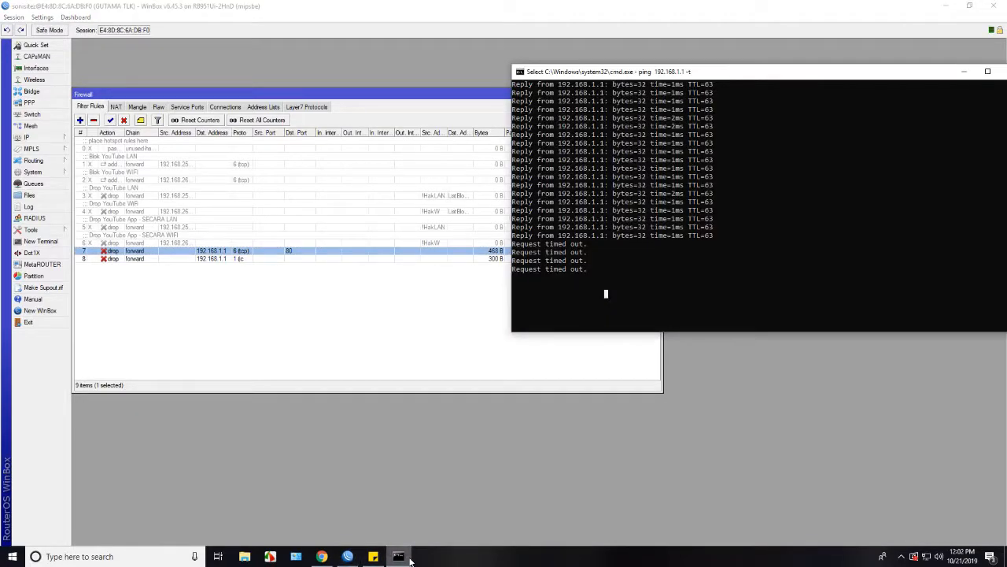
left_click(226, 259, "shift")
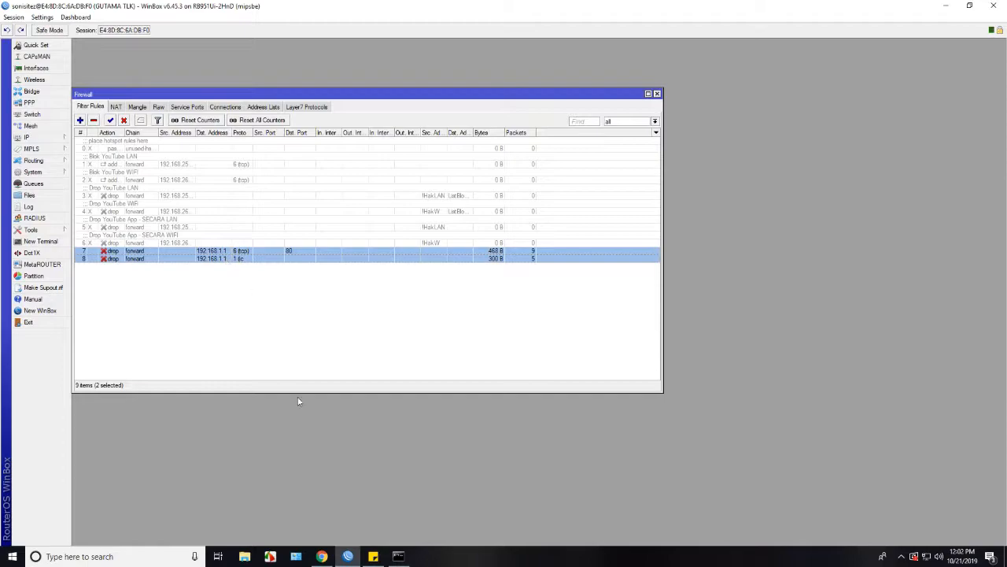
left_click(399, 556)
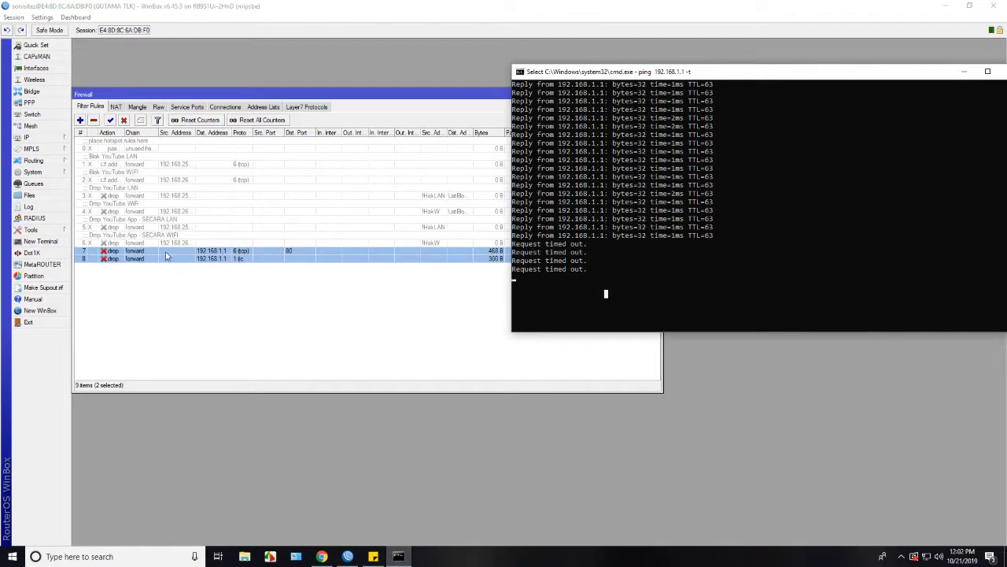
left_click(124, 120)
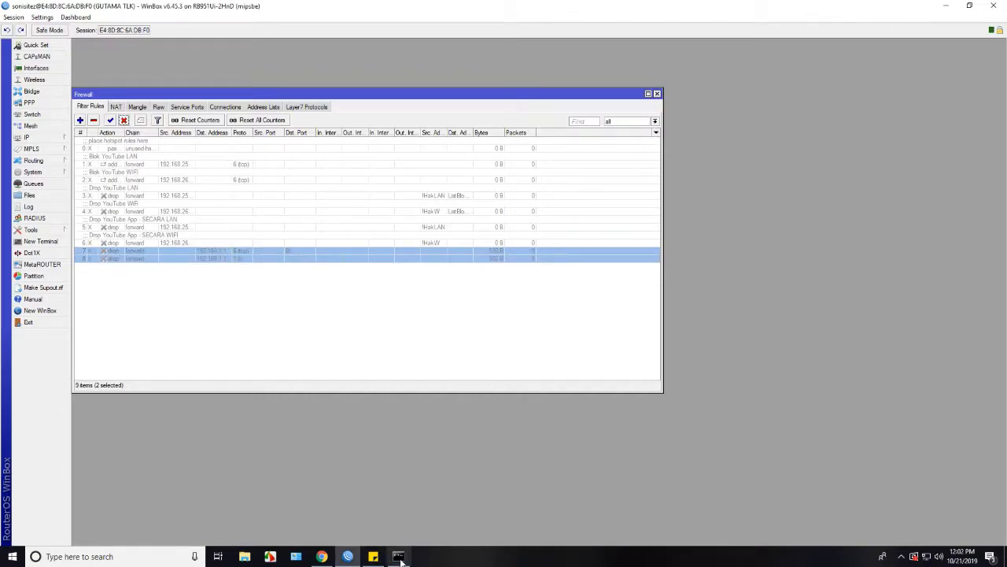
Return to the Command Prompt, clear the text selection that pauses the ping and watch its output.
left_click(398, 556)
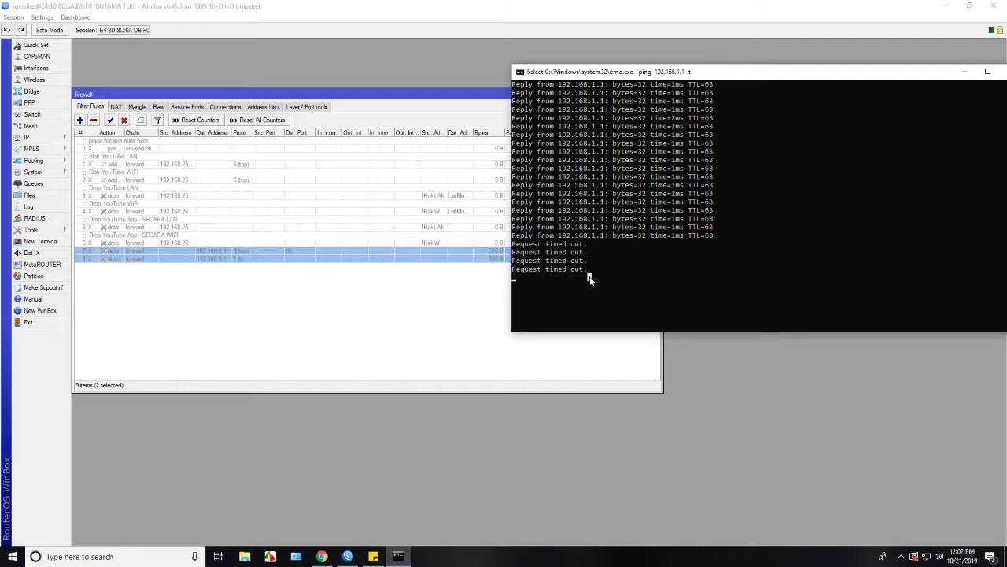
scroll(580, 284, "down", 2)
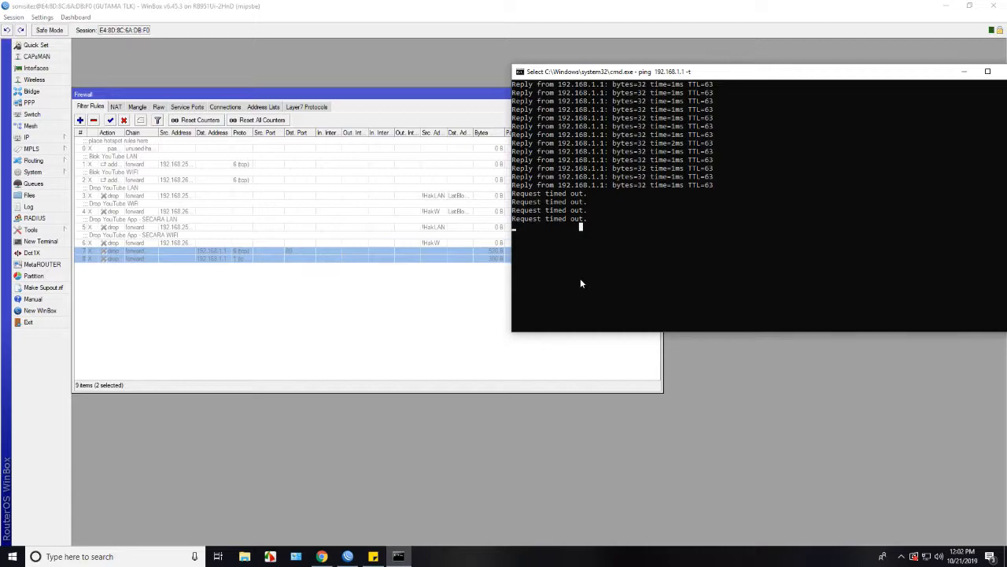
key("Escape")
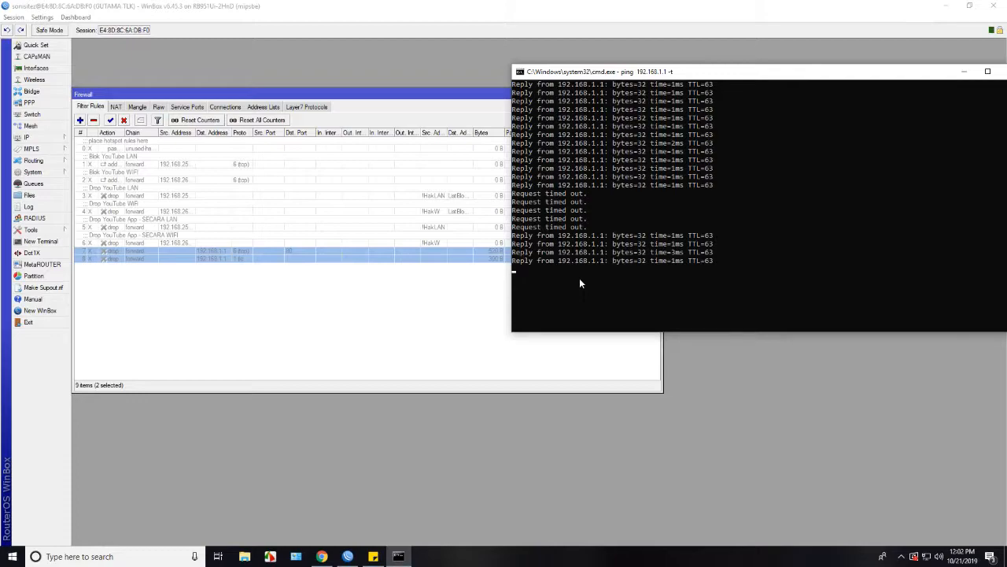
Re-enable both drop rules in WinBox, and restart ping 192.168.1.1 -t in the Command Prompt.
left_click(111, 119)
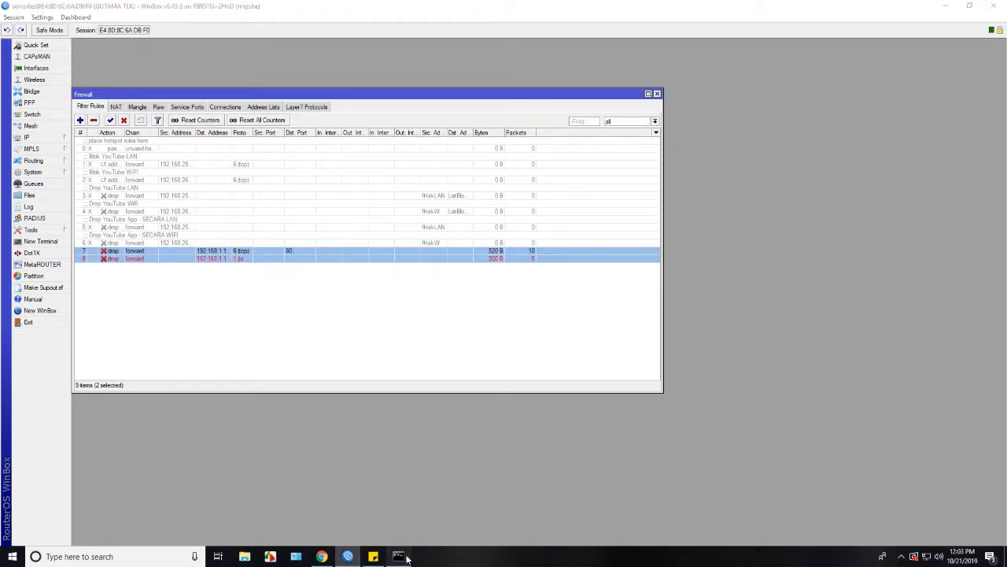
left_click(401, 556)
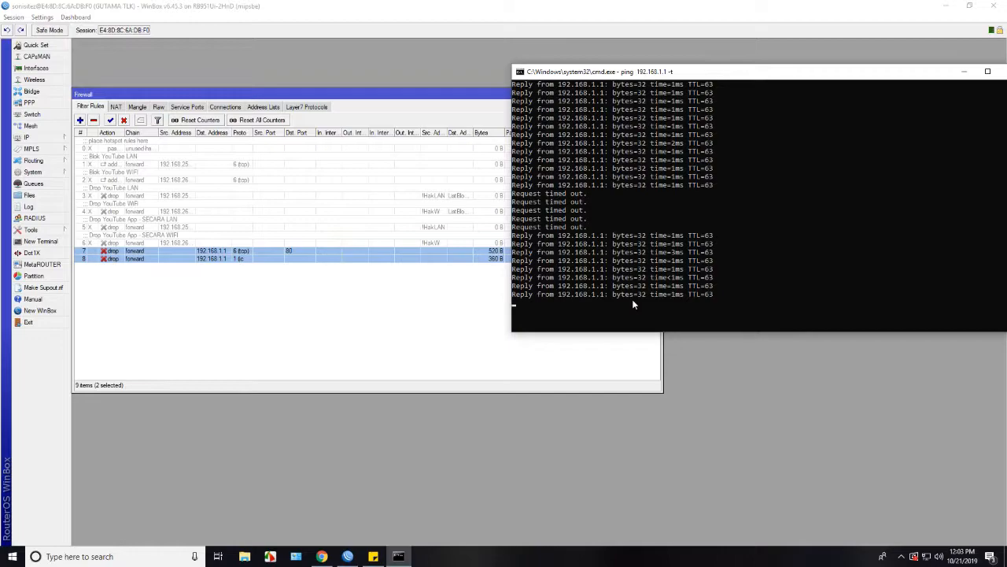
key("ctrl+c")
key("Up")
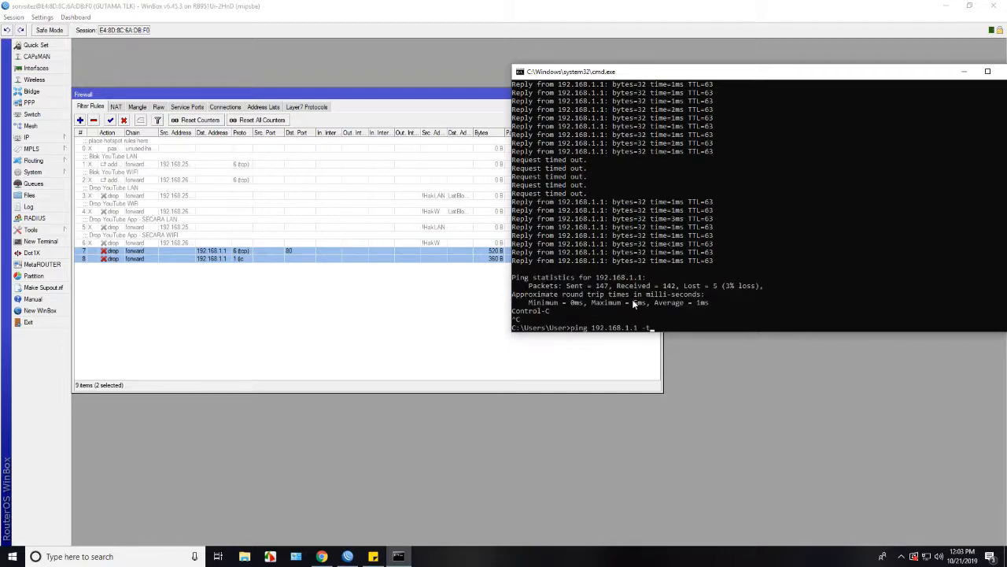
key("Return")
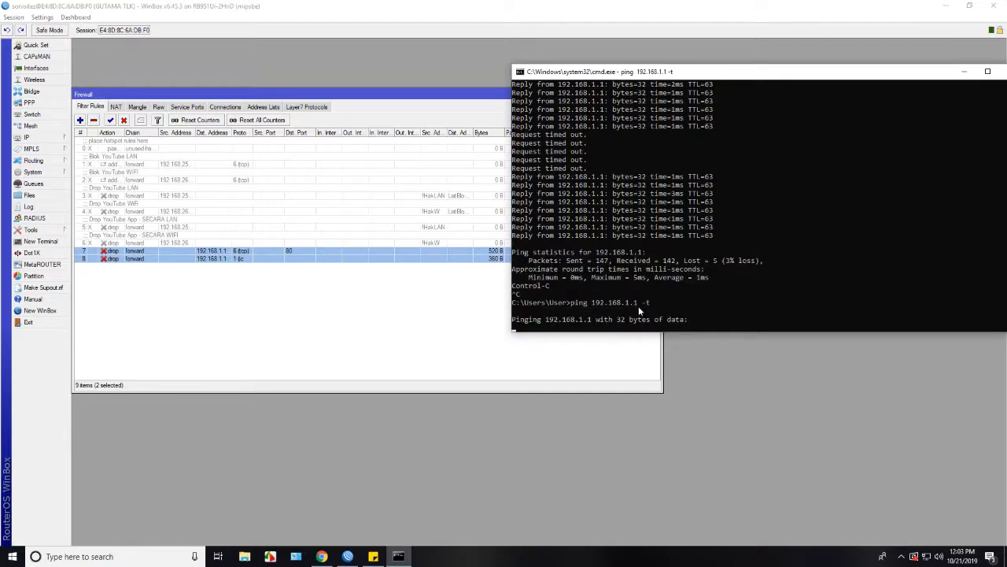
scroll(630, 305, "down", 1)
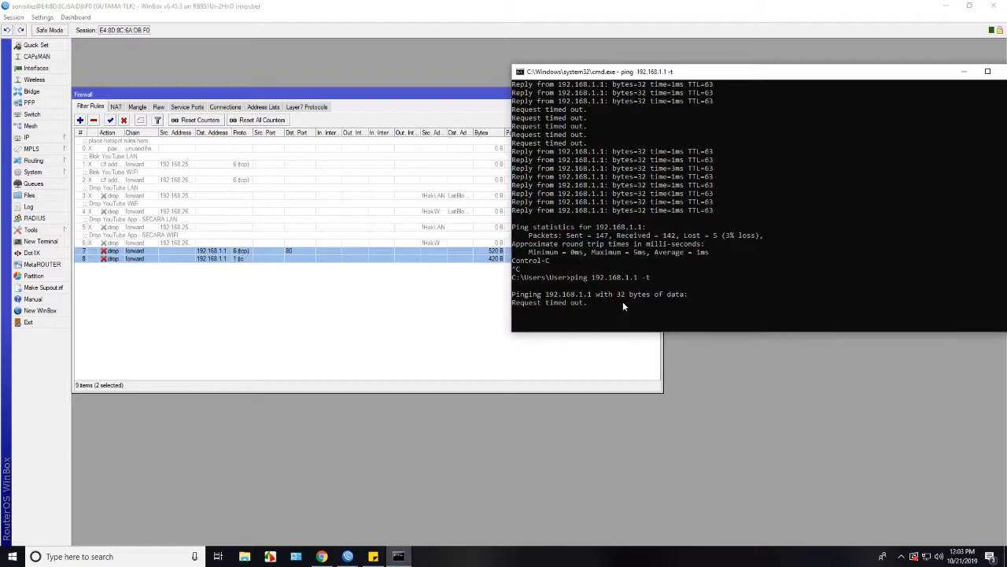
Reload the 192.168.1.1 gateway page in Chrome, and check the ping in the Command Prompt before stopping it.
left_click(322, 556)
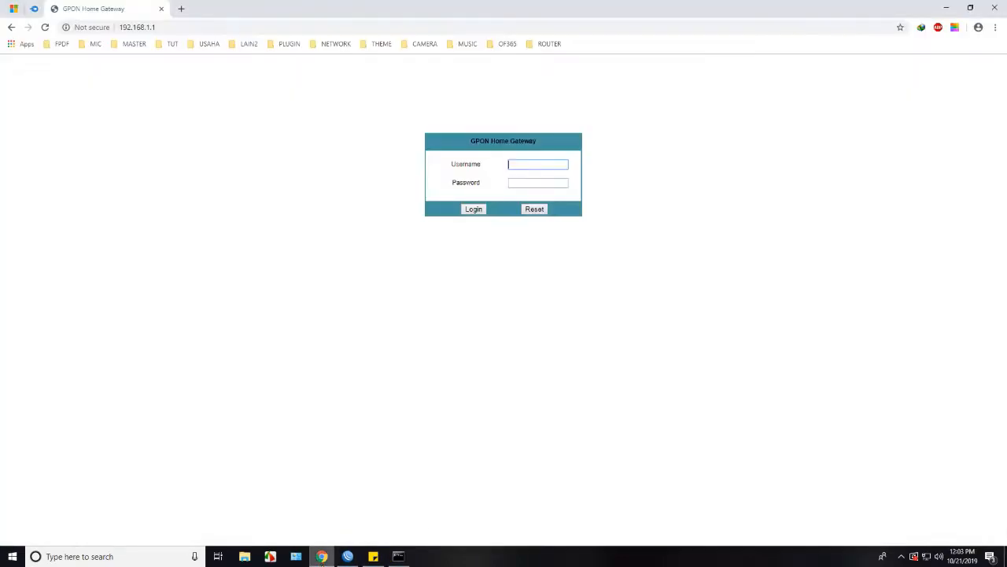
left_click(398, 556)
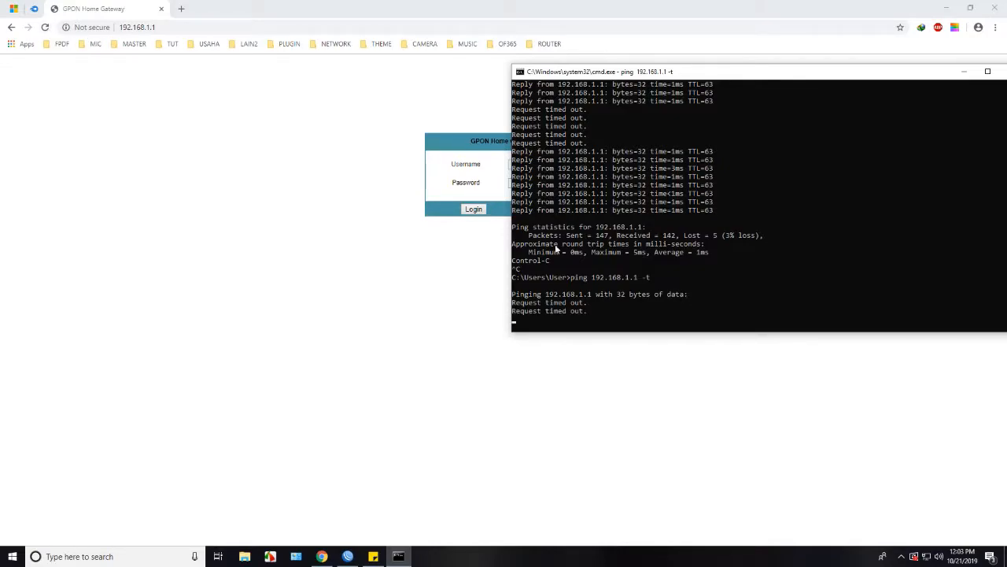
scroll(595, 290, "down", 1)
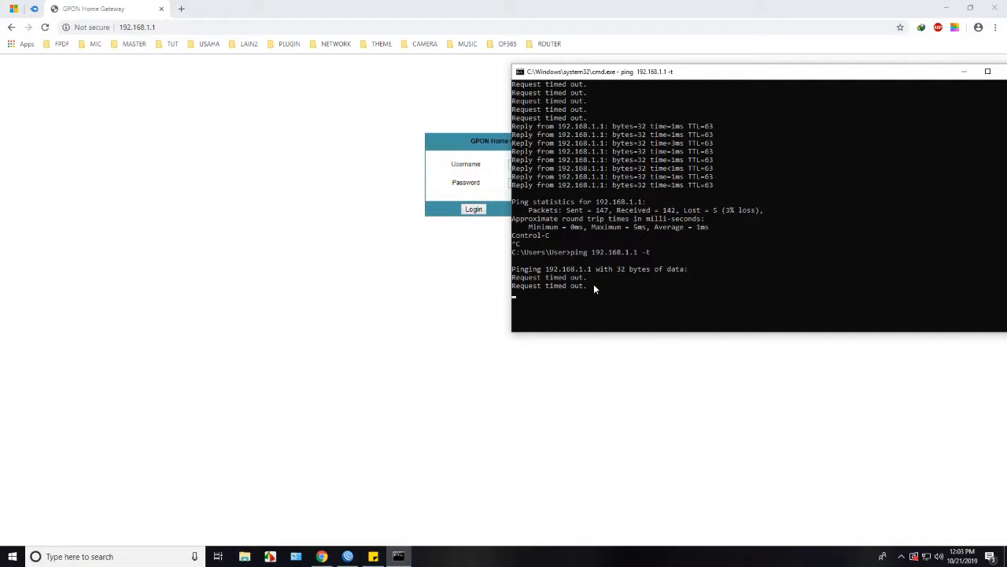
left_click(46, 27)
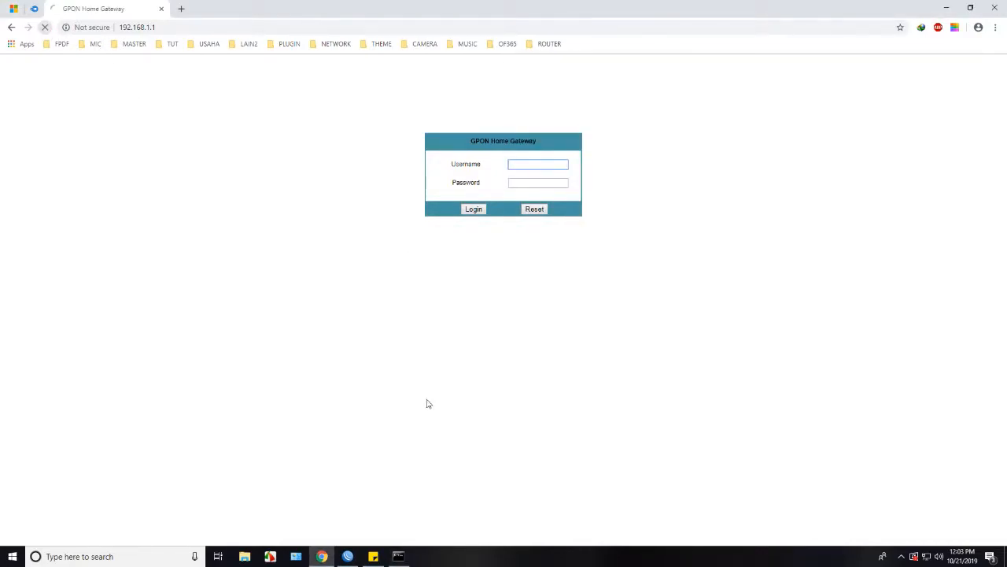
left_click(400, 556)
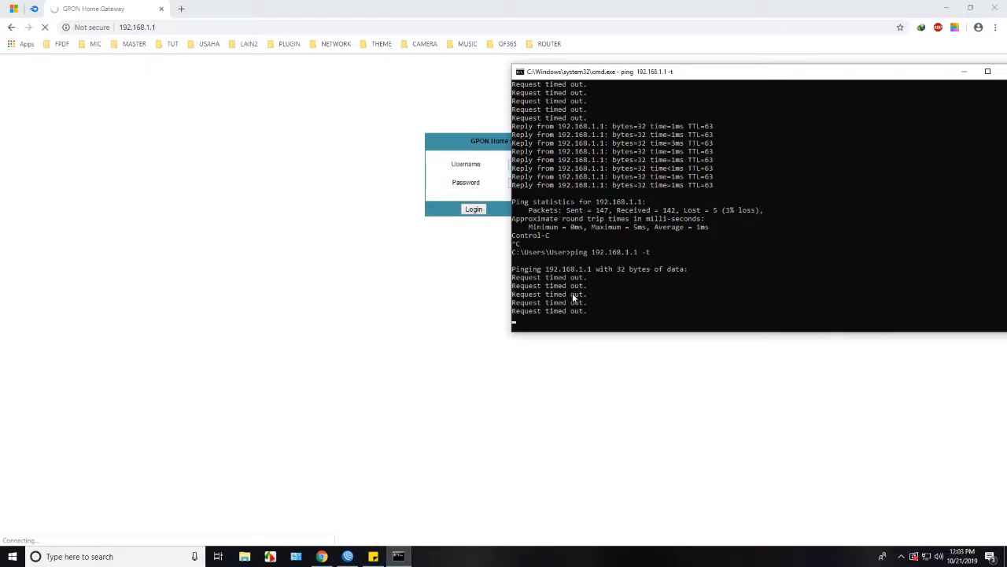
key("ctrl+c")
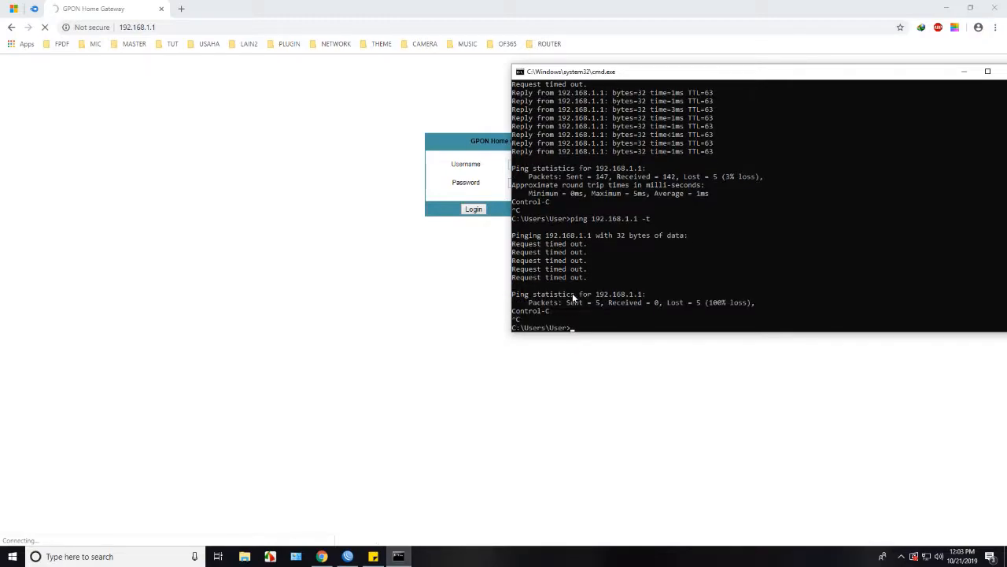
Disable both 192.168.1.1 drop rules in WinBox and run ping 192.168.1.1 -t again in the Command Prompt.
left_click(347, 556)
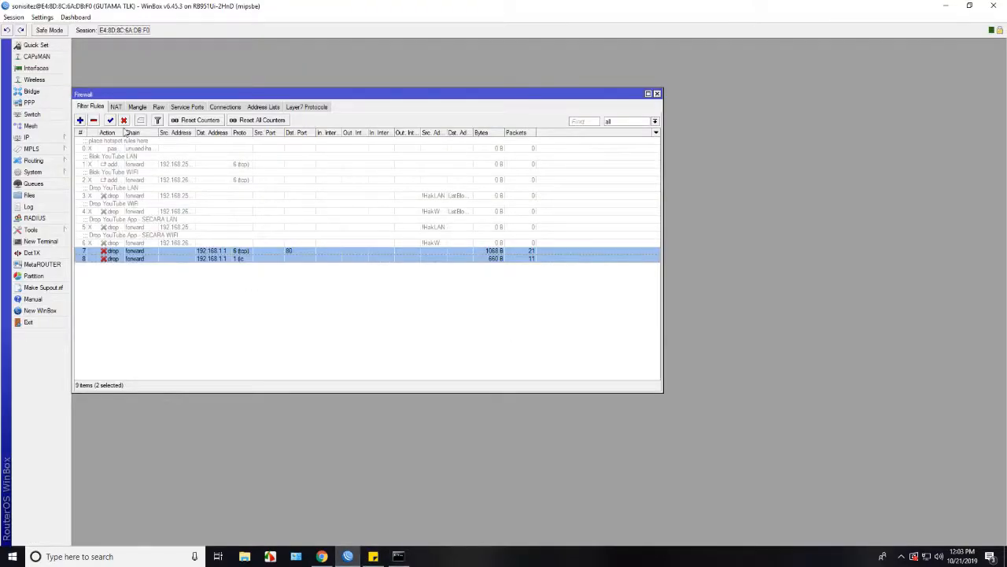
left_click(123, 119)
left_click(398, 556)
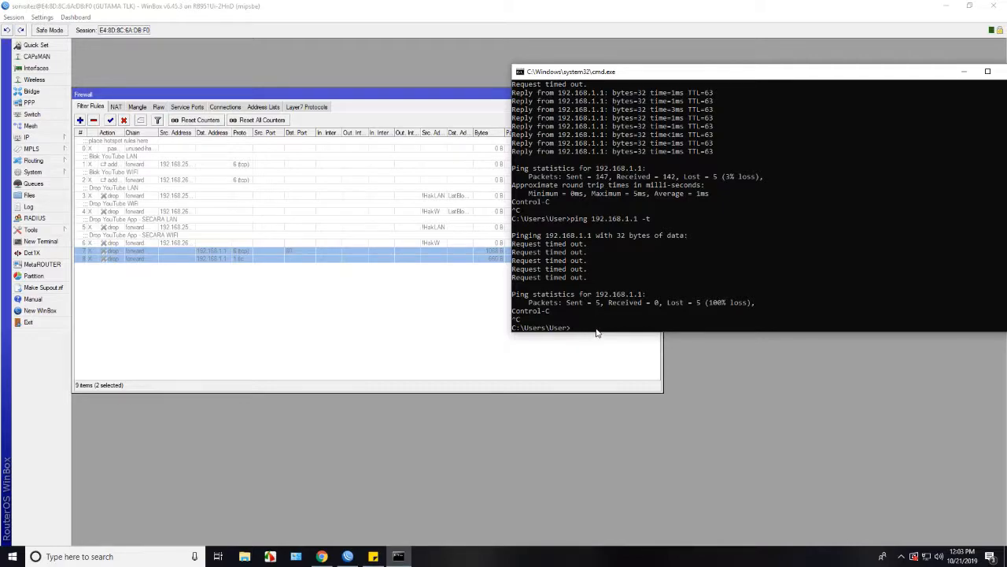
key("Up")
key("Return")
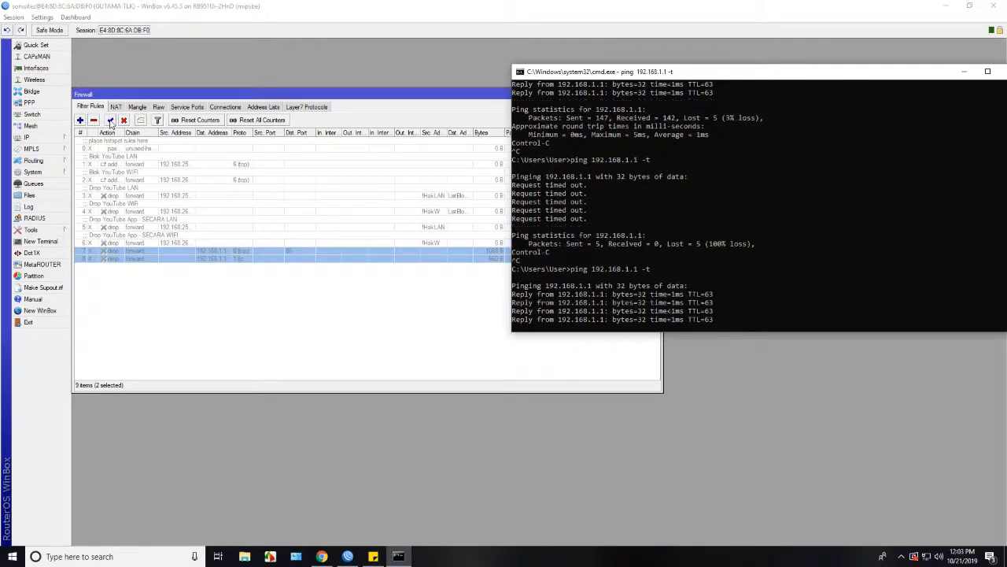
Enable the two selected 192.168.1.1 drop rules again in the WinBox filter list.
left_click(110, 120)
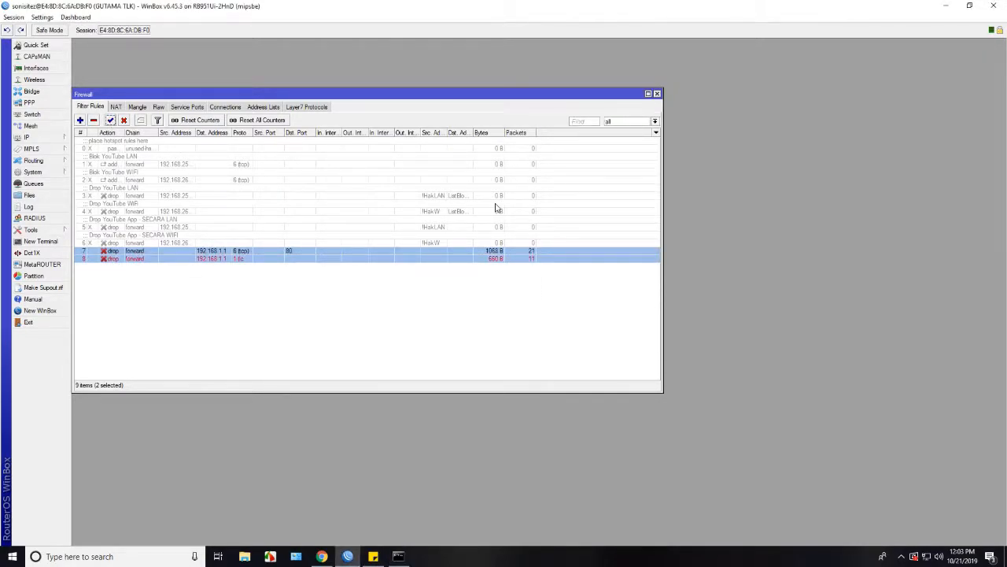